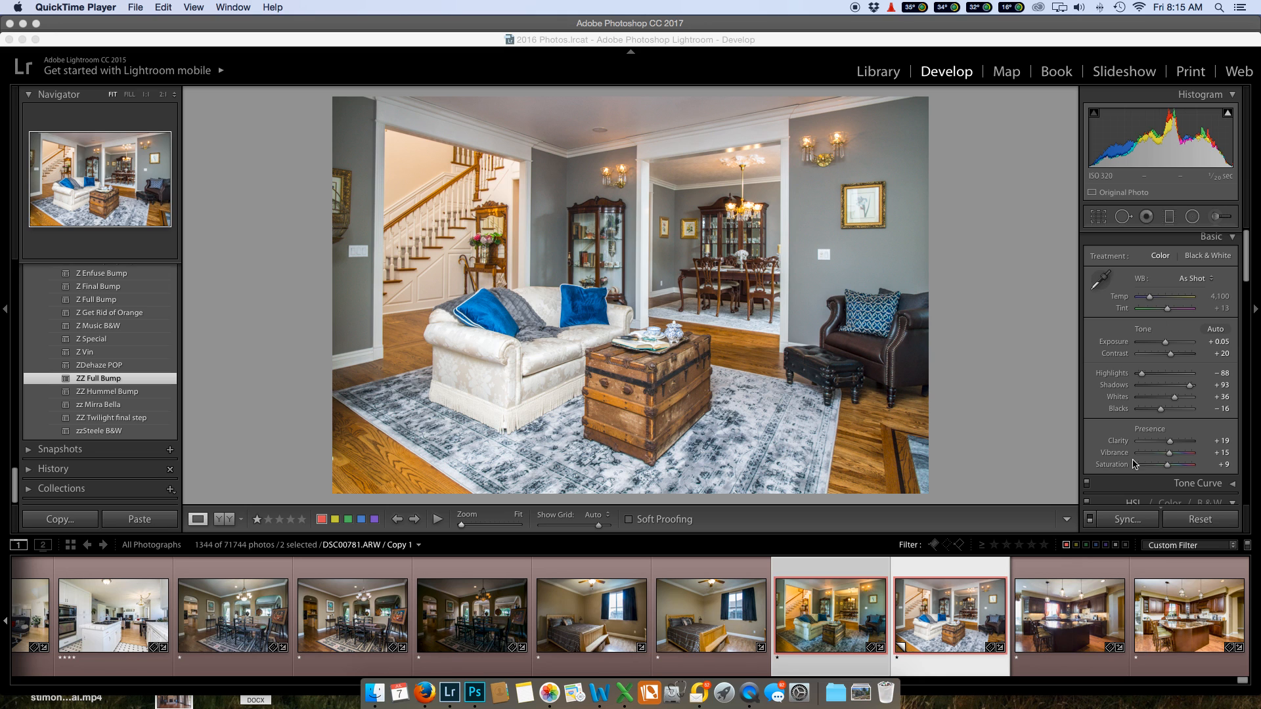
Step: Reset all Develop adjustments on the virtual copy of DSC00781.ARW
{"action": "left_click", "coordinate": [1189, 519]}
{"action": "left_click", "coordinate": [1188, 519]}
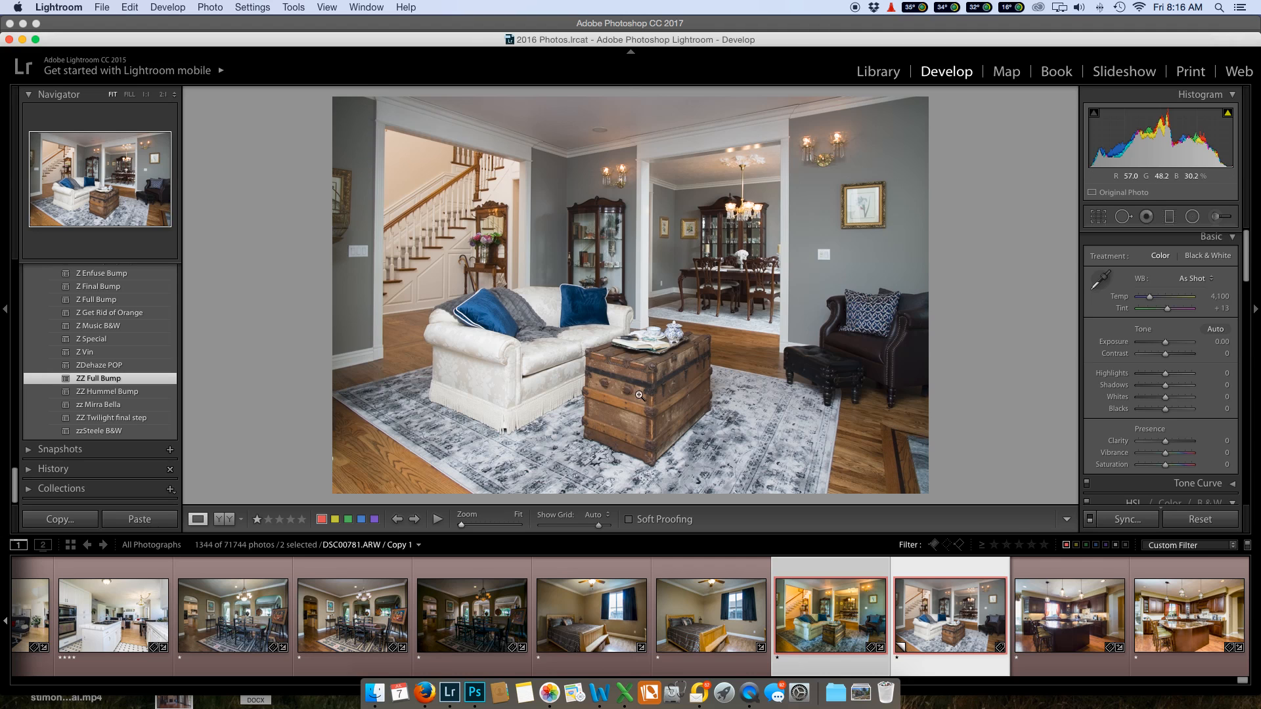
Step: Try desaturating DSC00777.ARW with HSL saturation Yellow -48 and Orange -46, and compare it with the DSC00781.ARW copy
{"action": "left_click", "coordinate": [843, 635]}
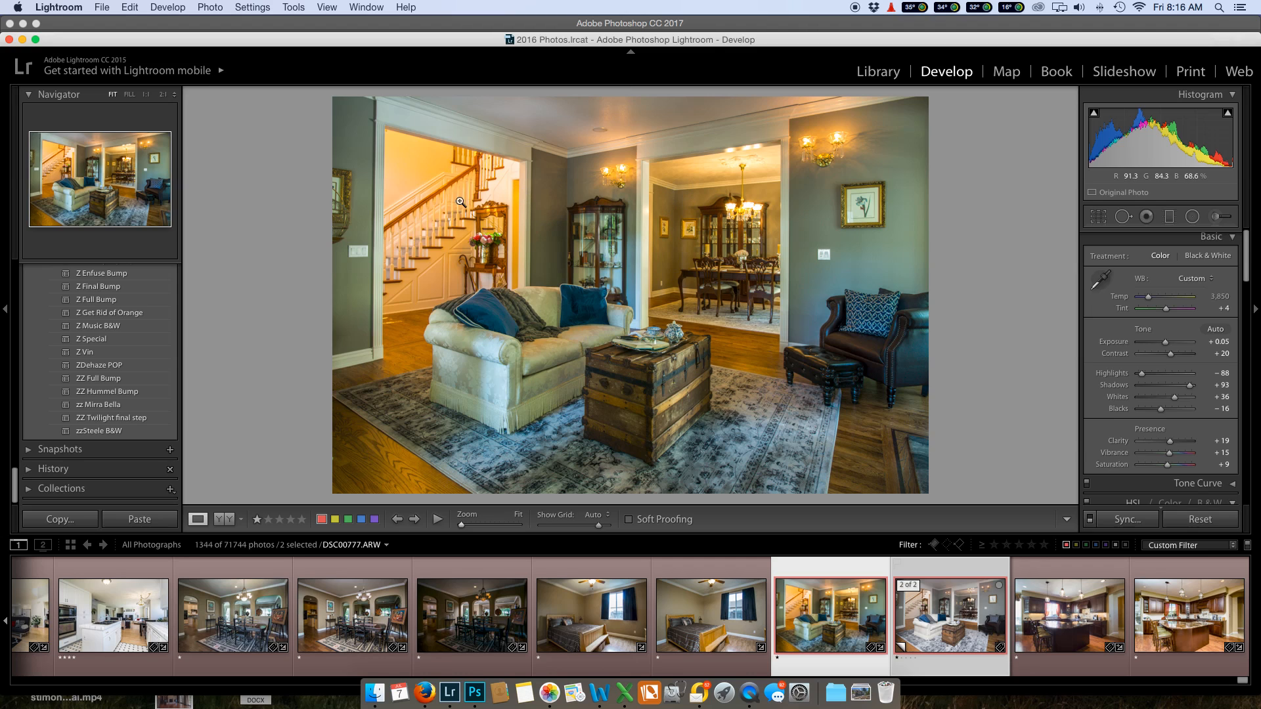
{"action": "scroll", "coordinate": [1156, 371], "scroll_direction": "down", "scroll_amount": 3}
{"action": "scroll", "coordinate": [1179, 376], "scroll_direction": "down", "scroll_amount": 4}
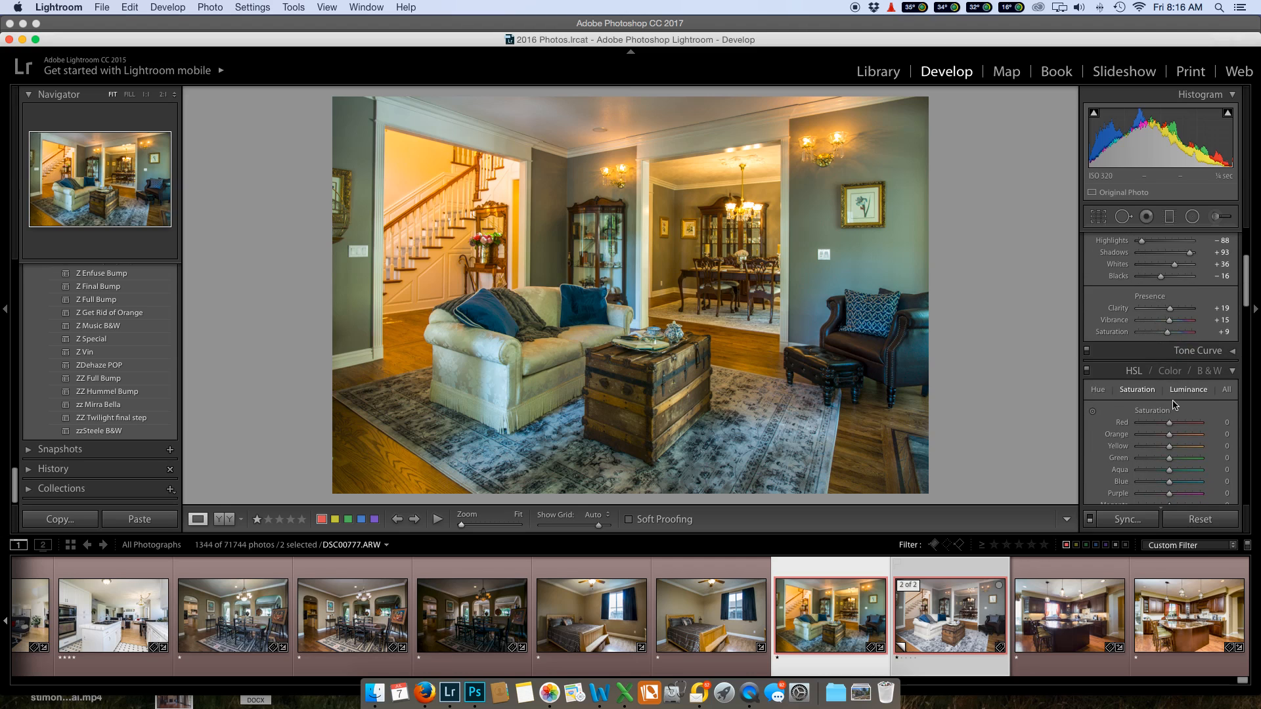
{"action": "left_click", "coordinate": [1157, 448]}
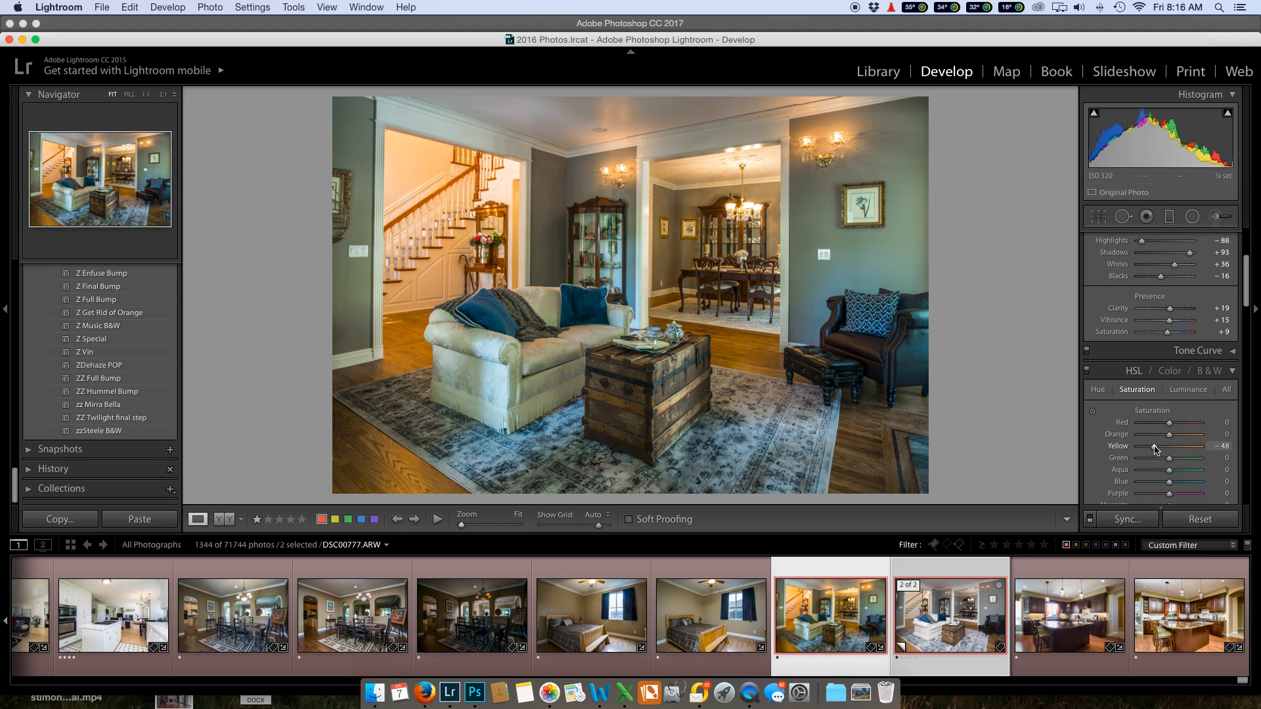
{"action": "left_click", "coordinate": [1155, 435]}
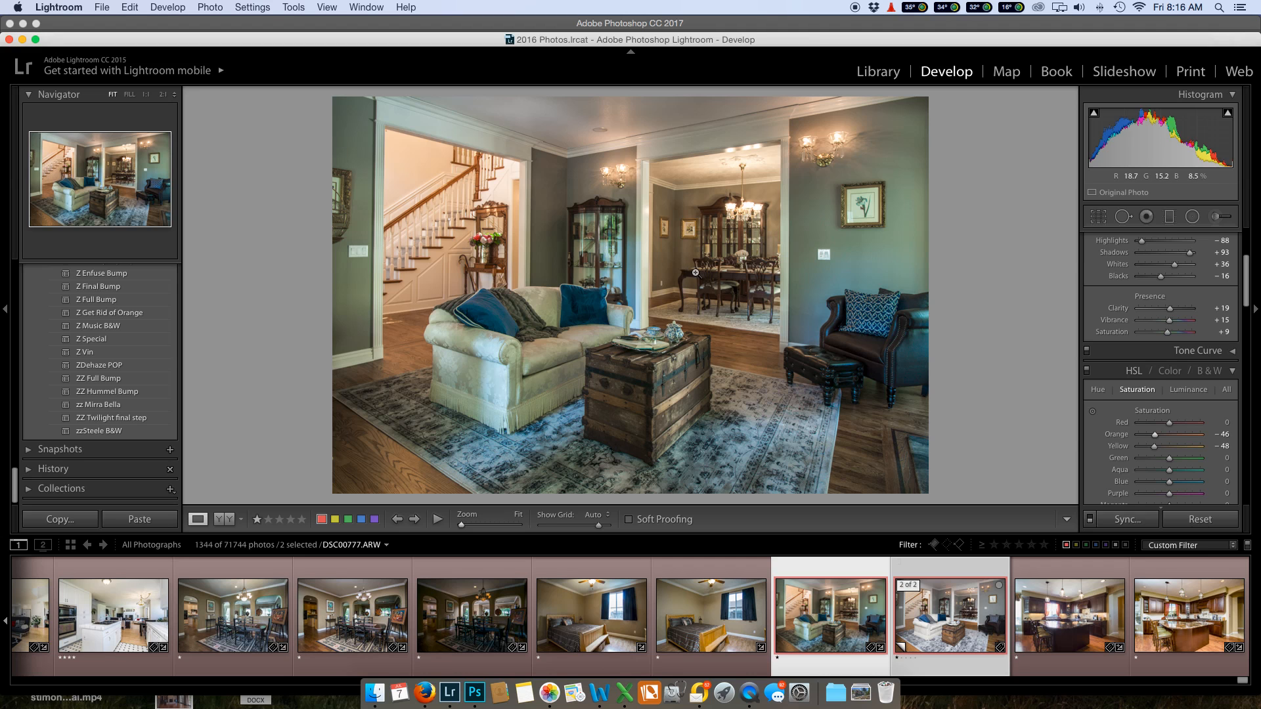
{"action": "key", "text": "Right"}
{"action": "key", "text": "Left"}
{"action": "key", "text": "Right"}
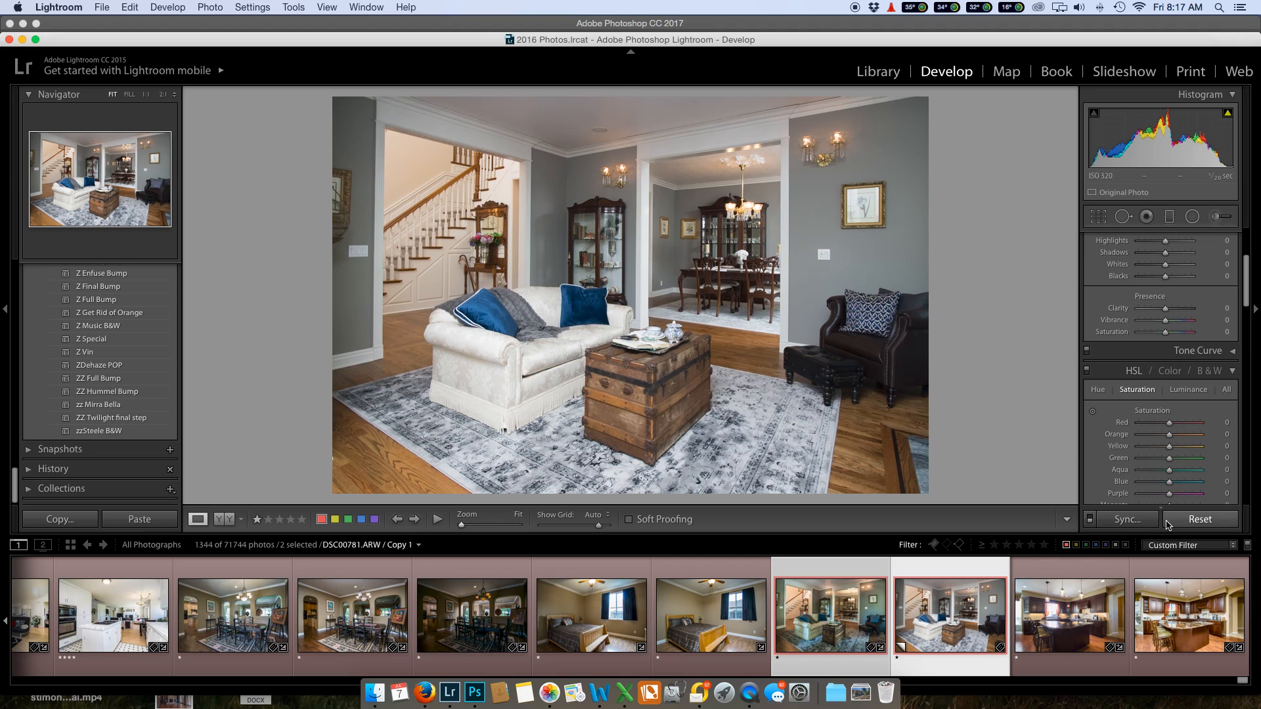
Step: Reset the Develop adjustments on DSC00777.ARW and apply the ZZ Full Bump preset
{"action": "left_click", "coordinate": [850, 601]}
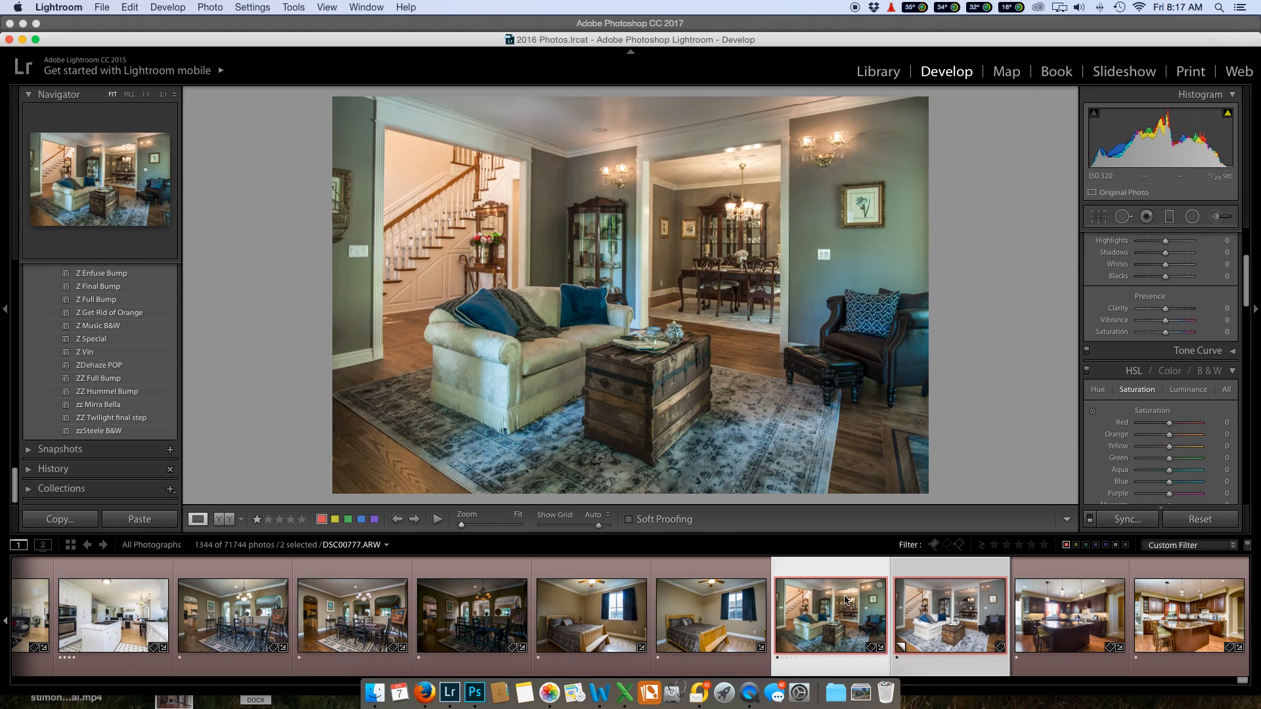
{"action": "left_click", "coordinate": [1194, 518]}
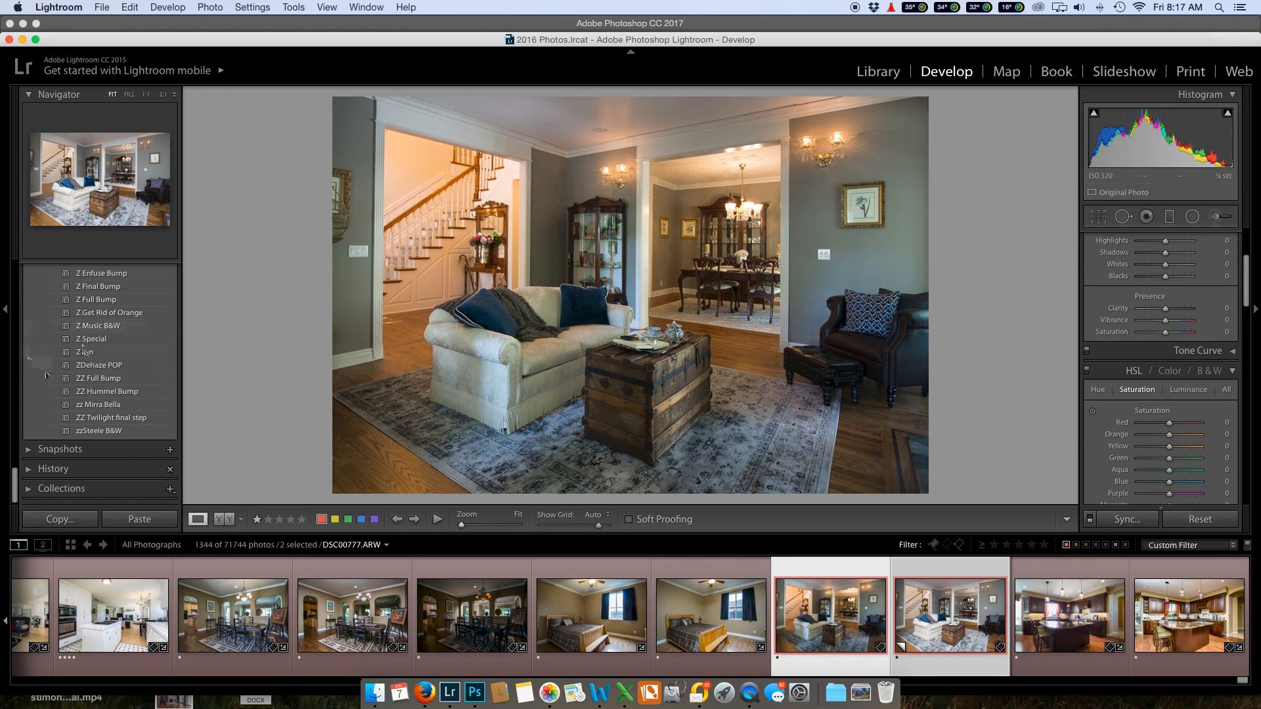
{"action": "left_click", "coordinate": [98, 380]}
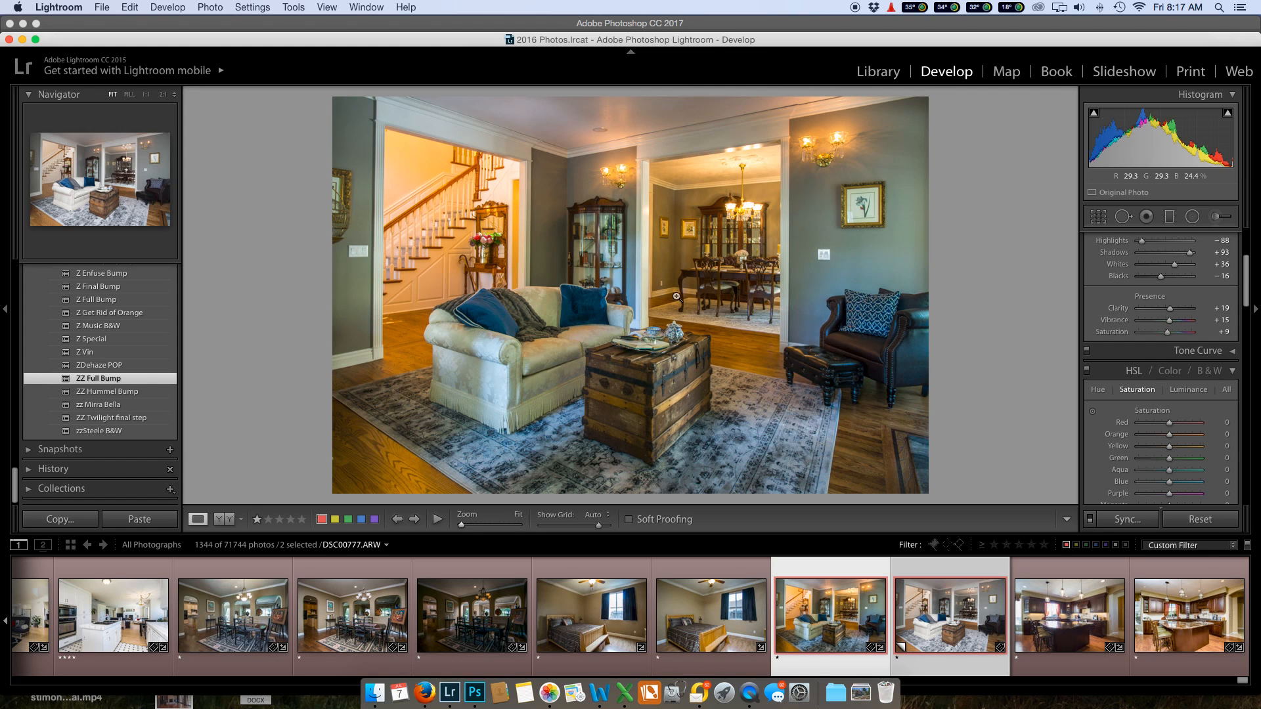
Step: Set the white balance Tint of DSC00777.ARW to +2
{"action": "scroll", "coordinate": [1150, 379], "scroll_direction": "up", "scroll_amount": 3}
{"action": "scroll", "coordinate": [1150, 379], "scroll_direction": "up", "scroll_amount": 2}
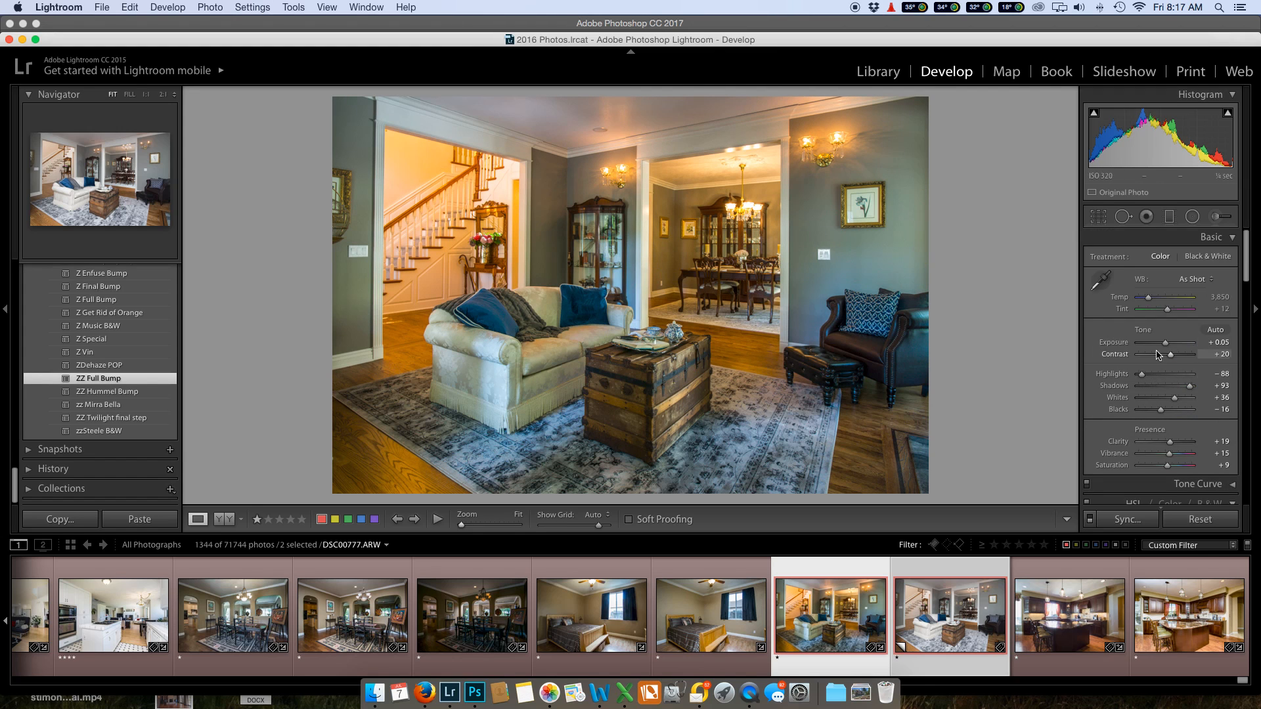
{"action": "left_click_drag", "start_coordinate": [1168, 314], "coordinate": [1165, 315]}
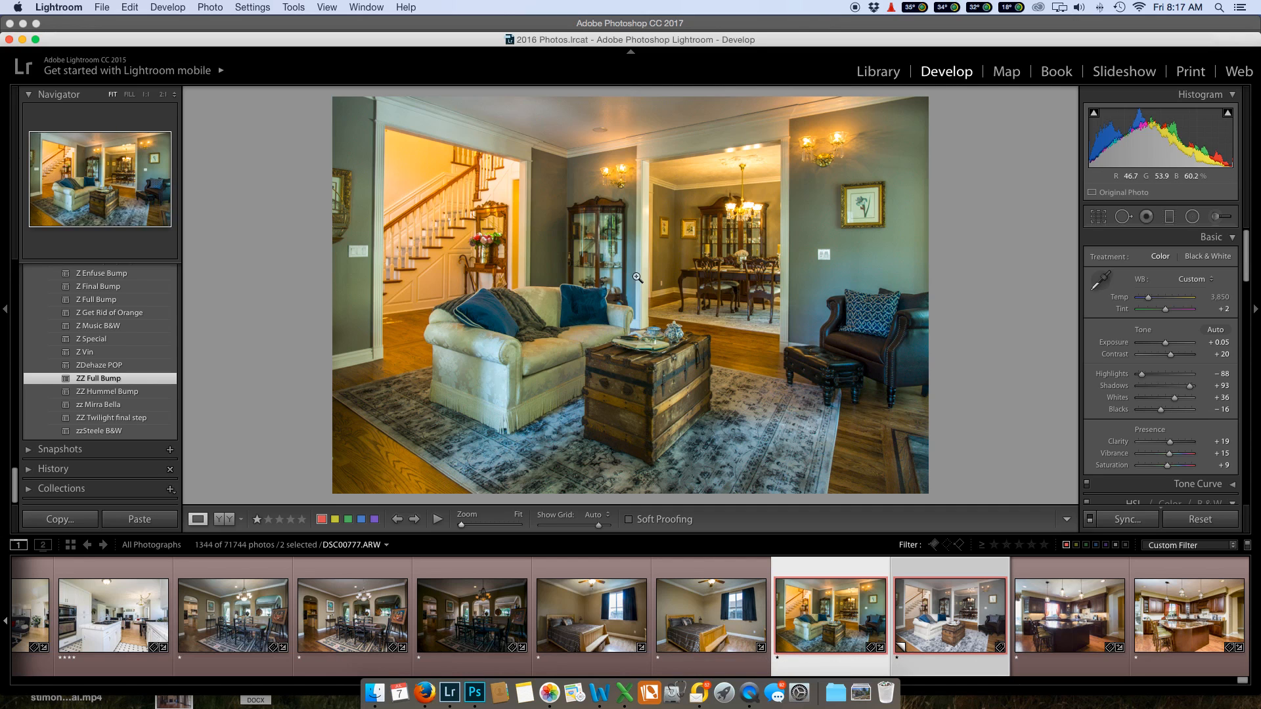
Step: Open the two selected photos as layers in a single Photoshop document
{"action": "right_click", "coordinate": [696, 588]}
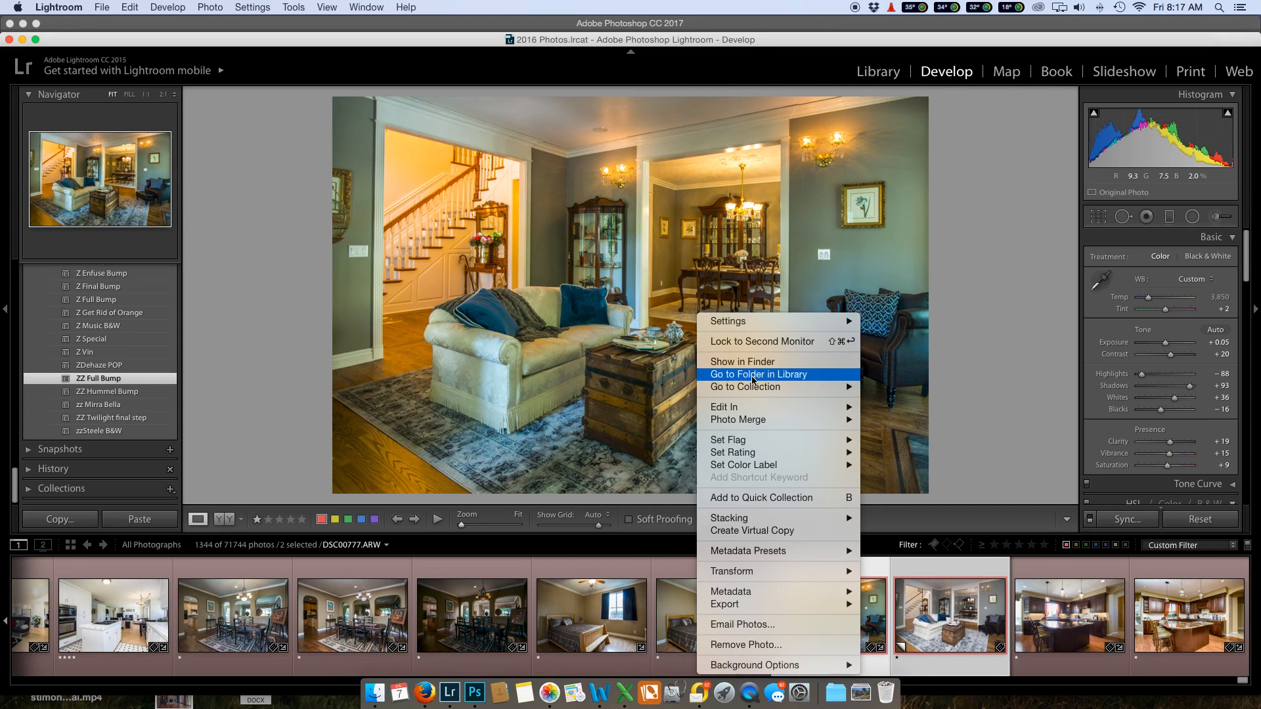
{"action": "mouse_move", "coordinate": [751, 411]}
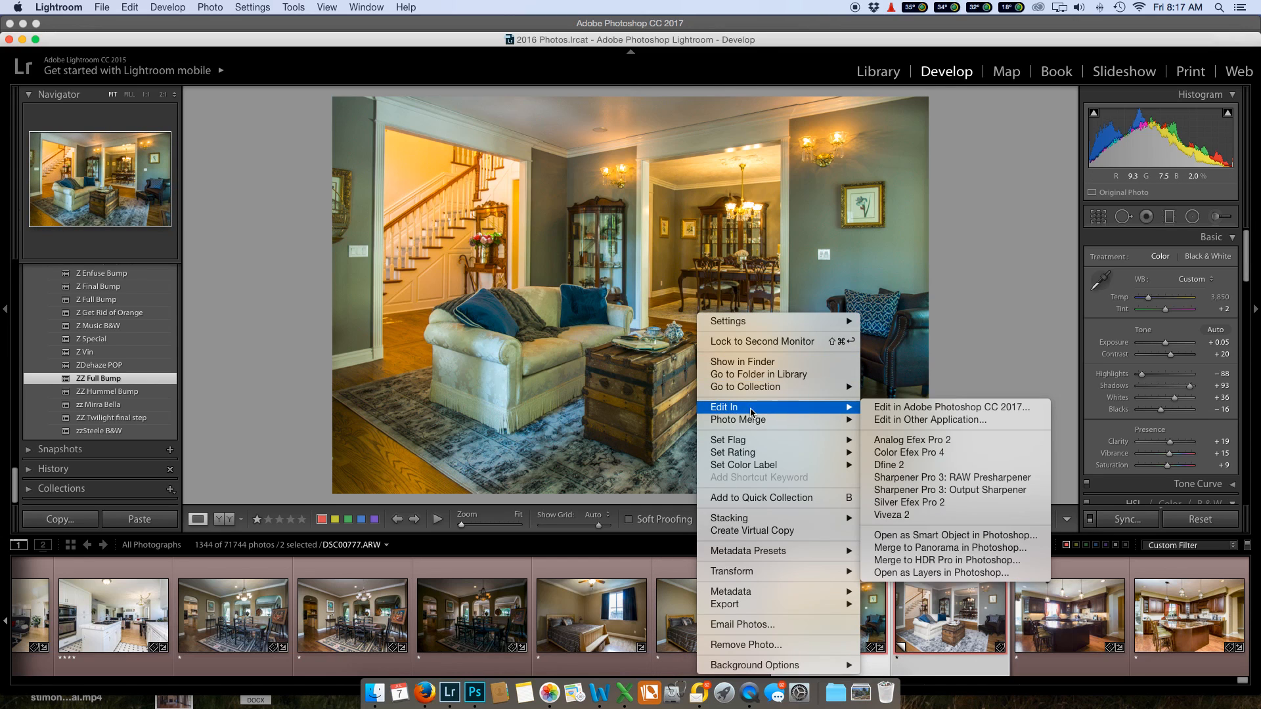
{"action": "left_click", "coordinate": [937, 574]}
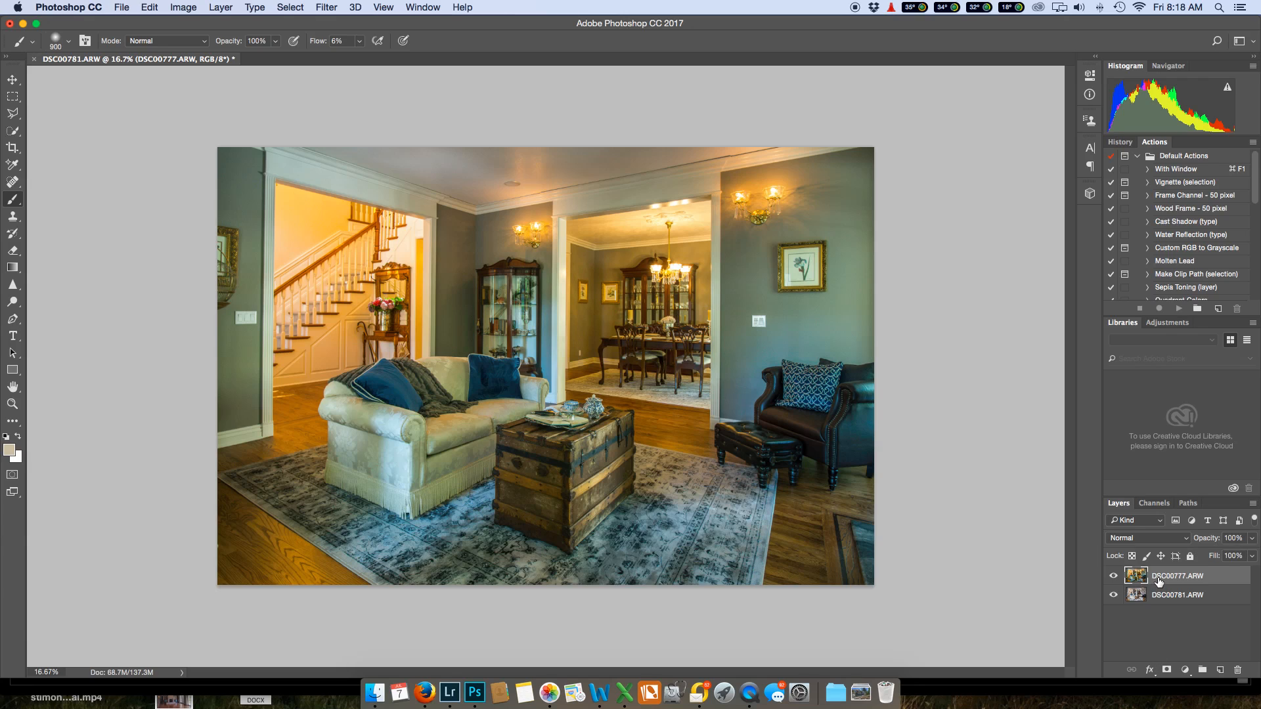
Step: Add a black layer mask that hides the whole DSC00777.ARW layer
{"action": "left_click_drag", "start_coordinate": [1158, 582], "coordinate": [1166, 671]}
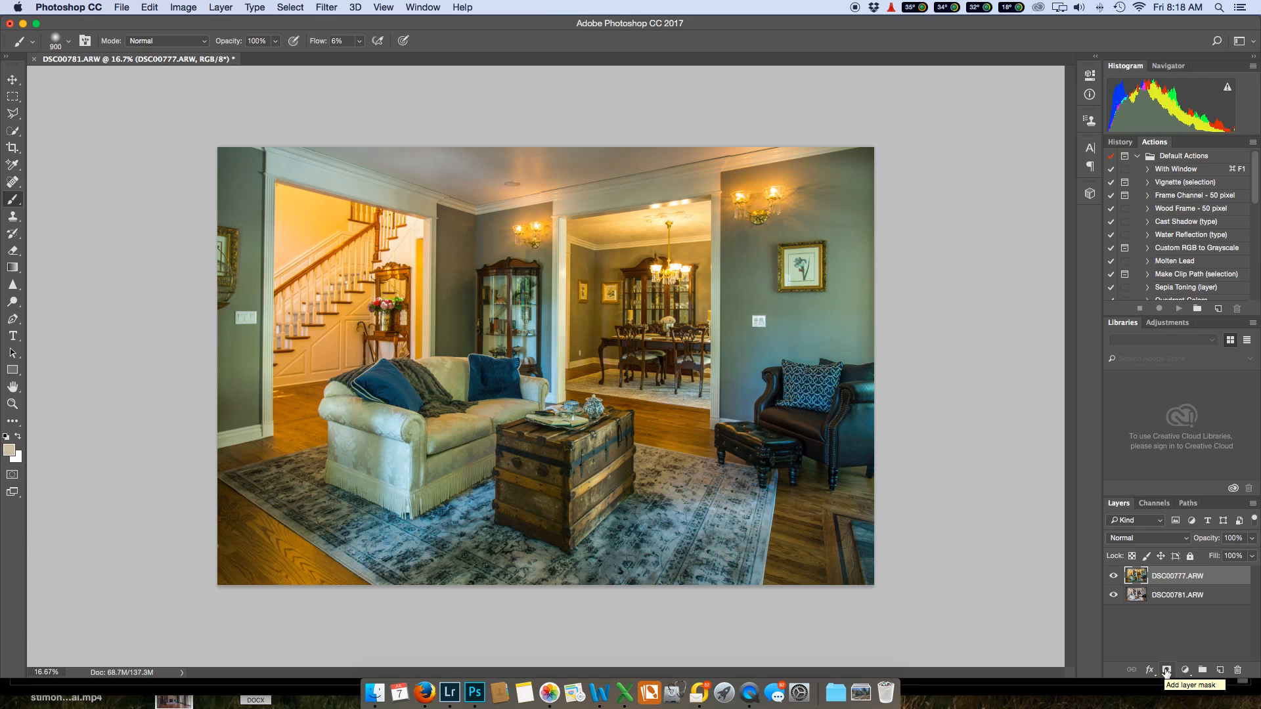
{"action": "left_click", "coordinate": [1165, 671], "text": "alt"}
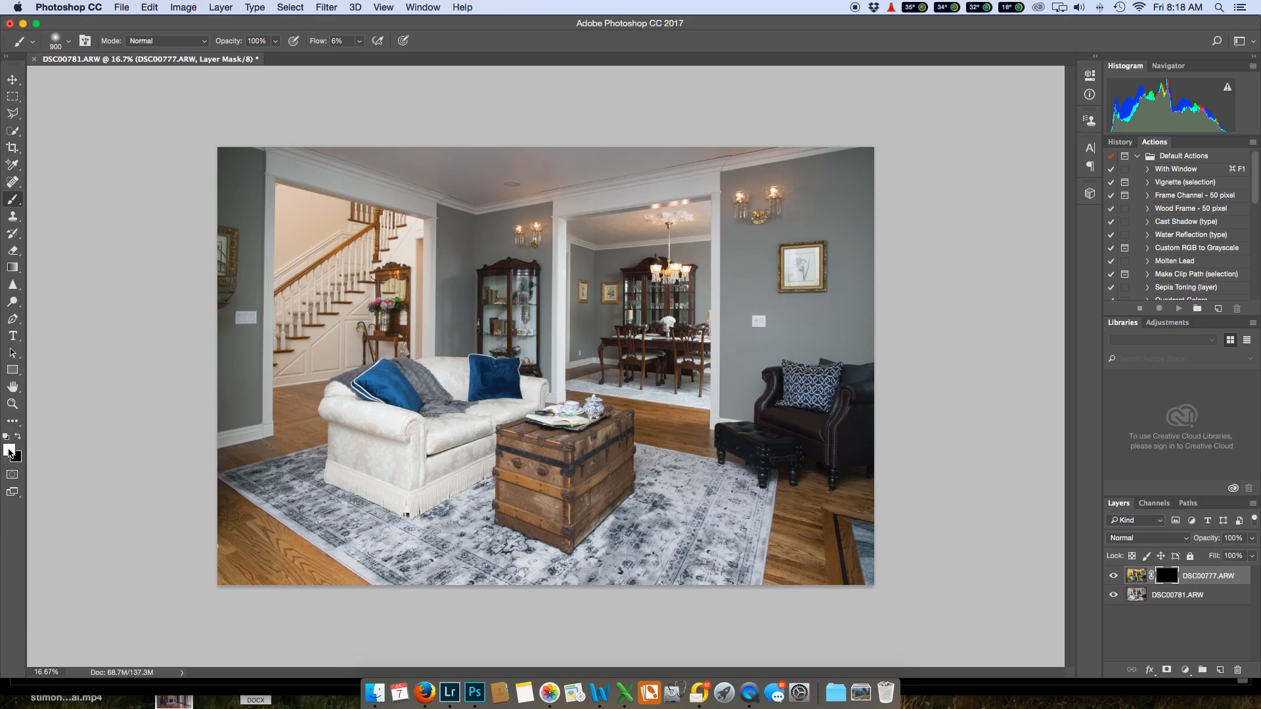
Step: Enlarge the soft brush to 1200 px and paint white on the mask over the sofa and the dining room
{"action": "right_click", "coordinate": [428, 245]}
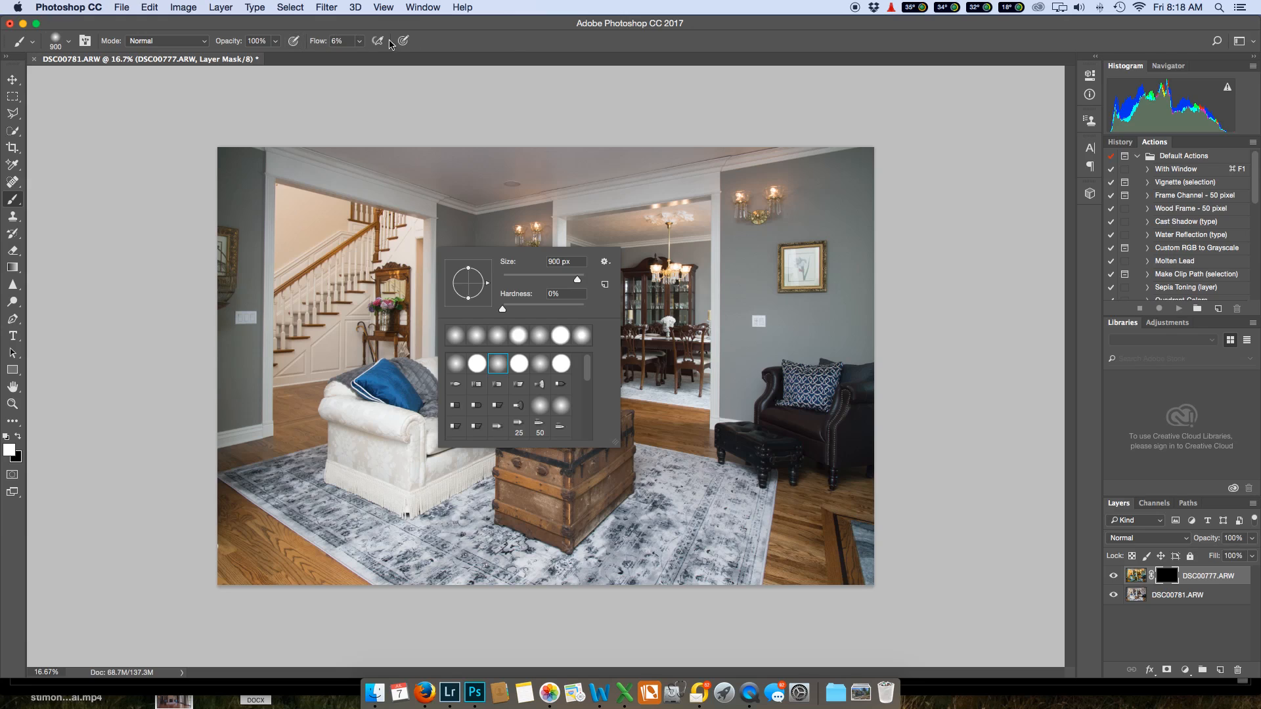
{"action": "left_click", "coordinate": [502, 45]}
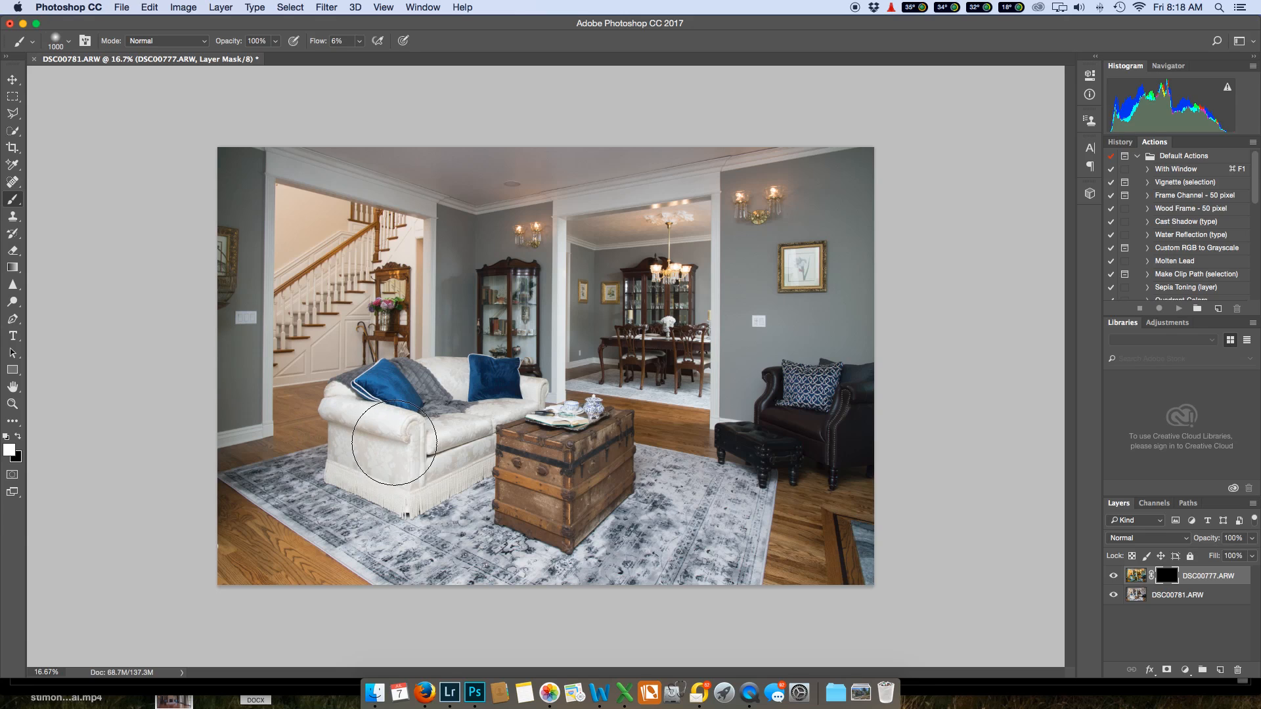
{"action": "key", "text": "bracketright"}
{"action": "key", "text": "bracketright"}
{"action": "key", "text": "bracketright"}
{"action": "mouse_move", "coordinate": [342, 442]}
{"action": "left_mouse_down"}
{"action": "mouse_move", "coordinate": [488, 489]}
{"action": "mouse_move", "coordinate": [356, 436]}
{"action": "mouse_move", "coordinate": [475, 458]}
{"action": "mouse_move", "coordinate": [315, 450]}
{"action": "mouse_move", "coordinate": [461, 459]}
{"action": "mouse_move", "coordinate": [376, 456]}
{"action": "mouse_move", "coordinate": [435, 450]}
{"action": "mouse_move", "coordinate": [334, 457]}
{"action": "mouse_move", "coordinate": [448, 461]}
{"action": "mouse_move", "coordinate": [496, 495]}
{"action": "mouse_move", "coordinate": [408, 500]}
{"action": "mouse_move", "coordinate": [417, 491]}
{"action": "mouse_move", "coordinate": [353, 449]}
{"action": "mouse_move", "coordinate": [421, 439]}
{"action": "mouse_move", "coordinate": [402, 442]}
{"action": "mouse_move", "coordinate": [440, 473]}
{"action": "left_mouse_up"}
{"action": "mouse_move", "coordinate": [631, 249]}
{"action": "left_mouse_down"}
{"action": "mouse_move", "coordinate": [656, 240]}
{"action": "mouse_move", "coordinate": [611, 238]}
{"action": "mouse_move", "coordinate": [571, 289]}
{"action": "mouse_move", "coordinate": [696, 335]}
{"action": "mouse_move", "coordinate": [713, 309]}
{"action": "mouse_move", "coordinate": [708, 255]}
{"action": "mouse_move", "coordinate": [679, 220]}
{"action": "mouse_move", "coordinate": [650, 216]}
{"action": "mouse_move", "coordinate": [658, 235]}
{"action": "mouse_move", "coordinate": [670, 226]}
{"action": "mouse_move", "coordinate": [827, 299]}
{"action": "mouse_move", "coordinate": [848, 250]}
{"action": "left_mouse_up"}
Step: Reduce the brush to 400 px and paint white on the mask over the framed flower picture
{"action": "key", "text": "super+equal"}
{"action": "key", "text": "super+equal"}
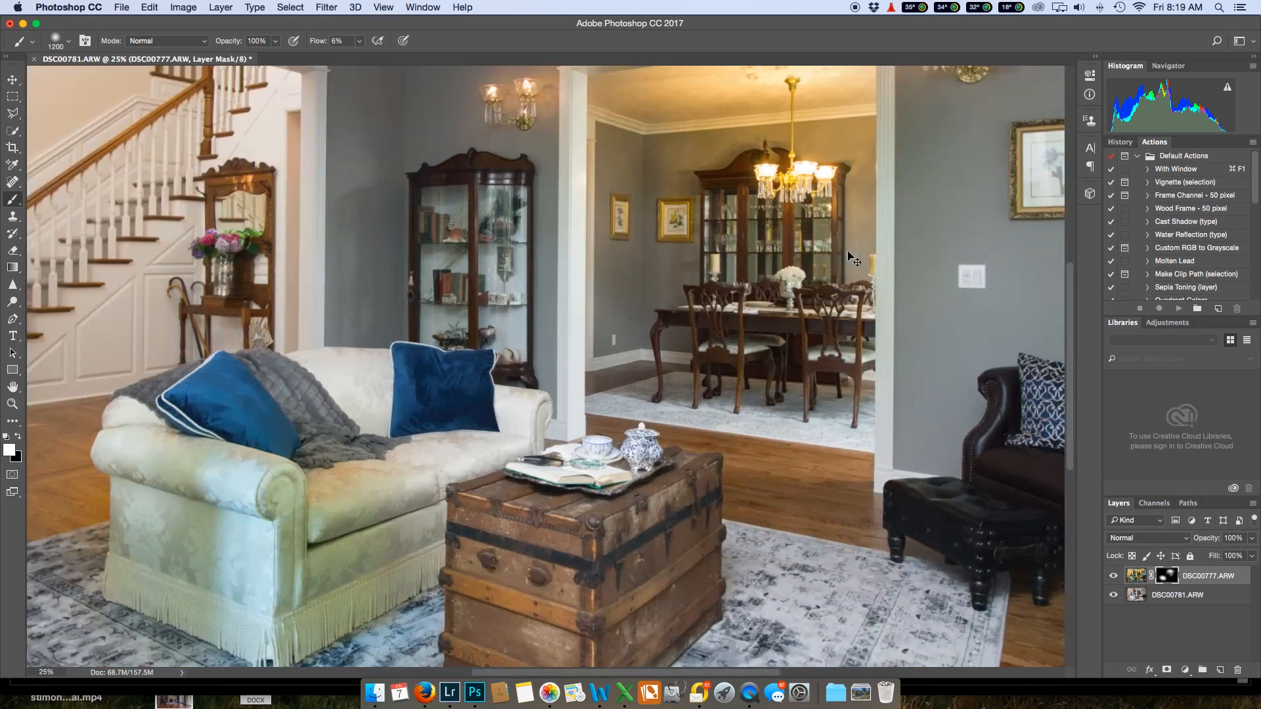
{"action": "left_click_drag", "start_coordinate": [679, 302], "coordinate": [403, 404]}
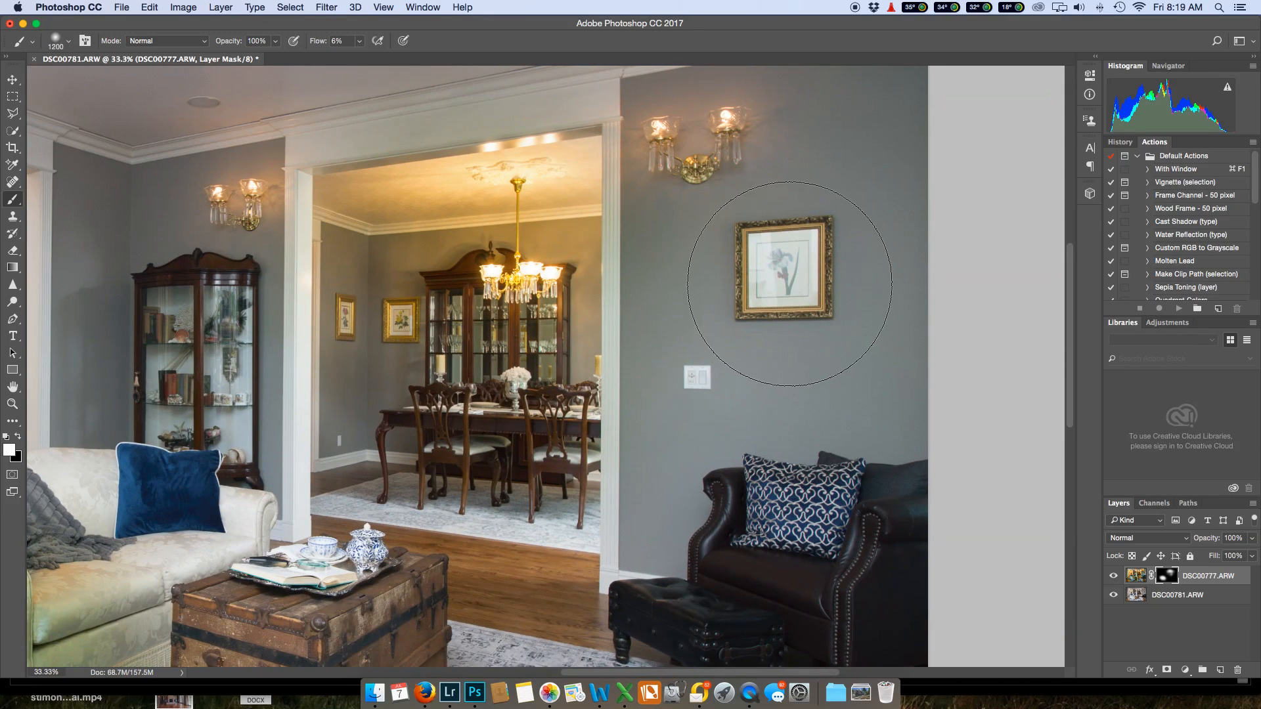
{"action": "key", "text": "bracketleft"}
{"action": "key", "text": "bracketleft"}
{"action": "key", "text": "bracketleft"}
{"action": "key", "text": "bracketleft"}
{"action": "key", "text": "bracketleft"}
{"action": "key", "text": "bracketleft"}
{"action": "key", "text": "bracketleft"}
{"action": "key", "text": "bracketleft"}
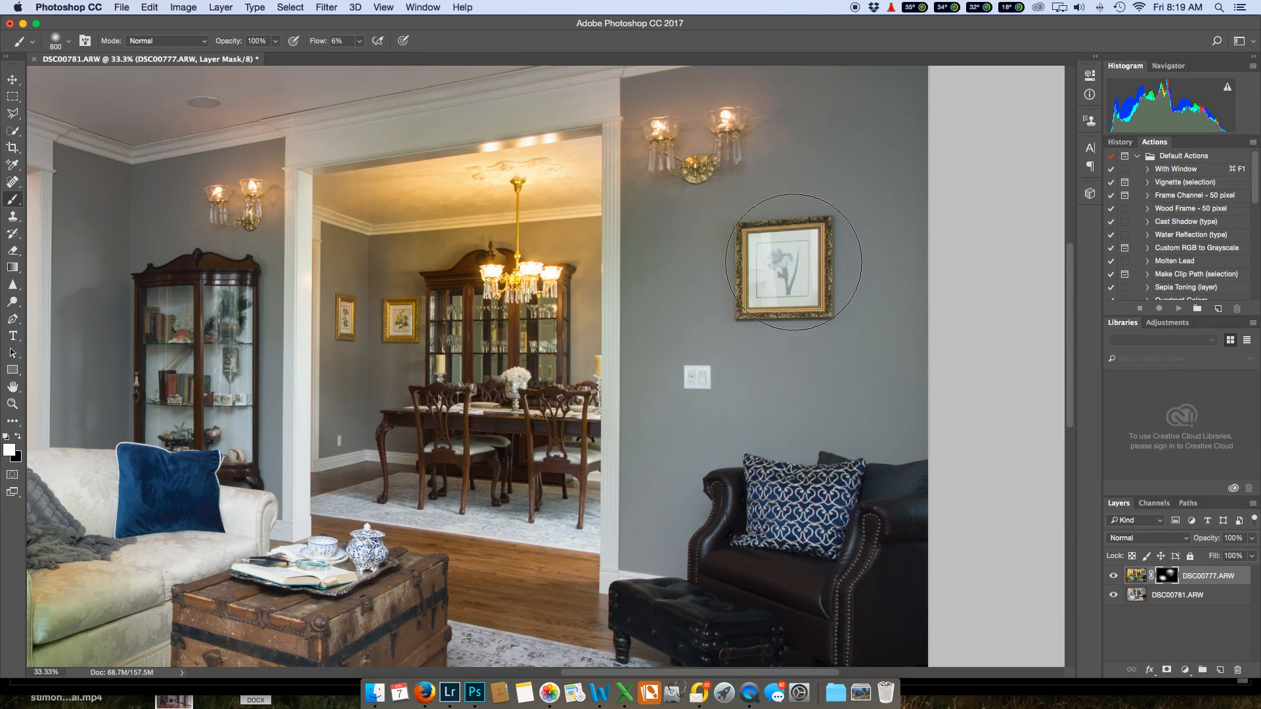
{"action": "mouse_move", "coordinate": [783, 264]}
{"action": "left_mouse_down"}
{"action": "mouse_move", "coordinate": [772, 289]}
{"action": "mouse_move", "coordinate": [789, 260]}
{"action": "left_mouse_up"}
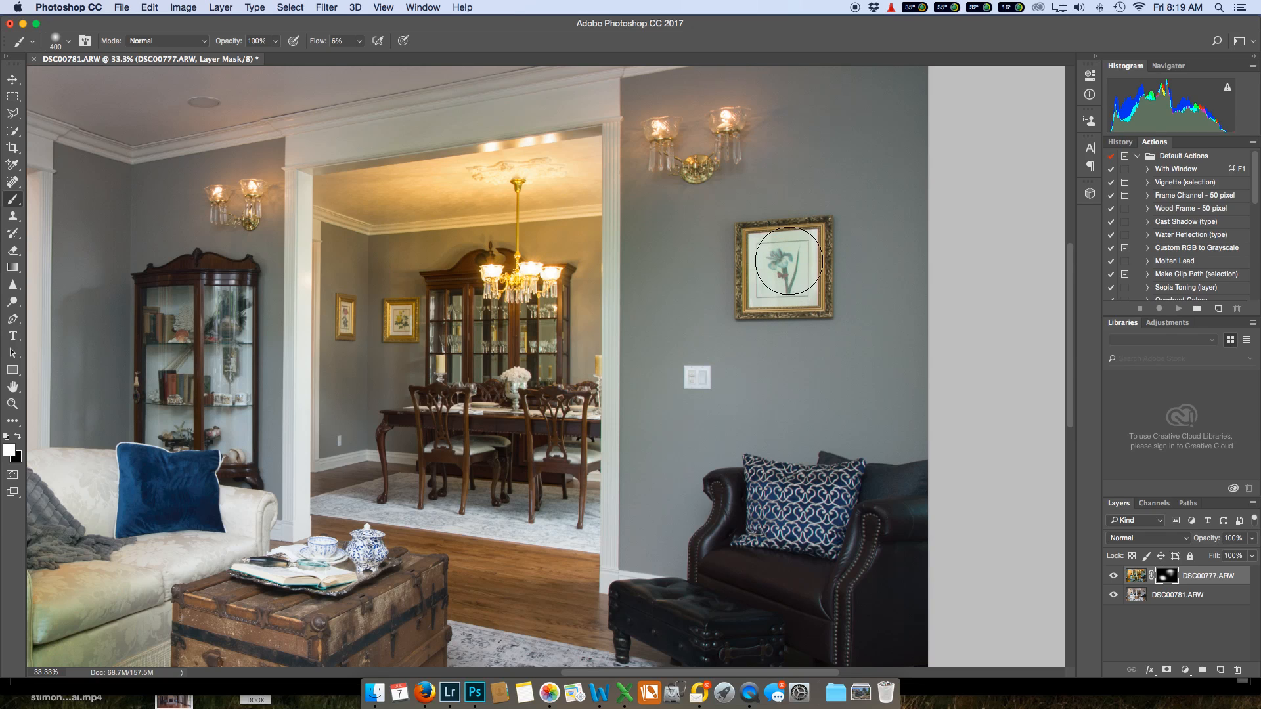
Step: Enlarge the brush to 800 px and paint white on the mask over the wall sconce above the framed picture
{"action": "key", "text": "bracketright"}
{"action": "key", "text": "bracketright"}
{"action": "key", "text": "bracketright"}
{"action": "key", "text": "bracketright"}
{"action": "mouse_move", "coordinate": [679, 201]}
{"action": "left_mouse_down"}
{"action": "mouse_move", "coordinate": [679, 117]}
{"action": "mouse_move", "coordinate": [691, 132]}
{"action": "mouse_move", "coordinate": [706, 95]}
{"action": "mouse_move", "coordinate": [750, 141]}
{"action": "mouse_move", "coordinate": [720, 139]}
{"action": "left_mouse_up"}
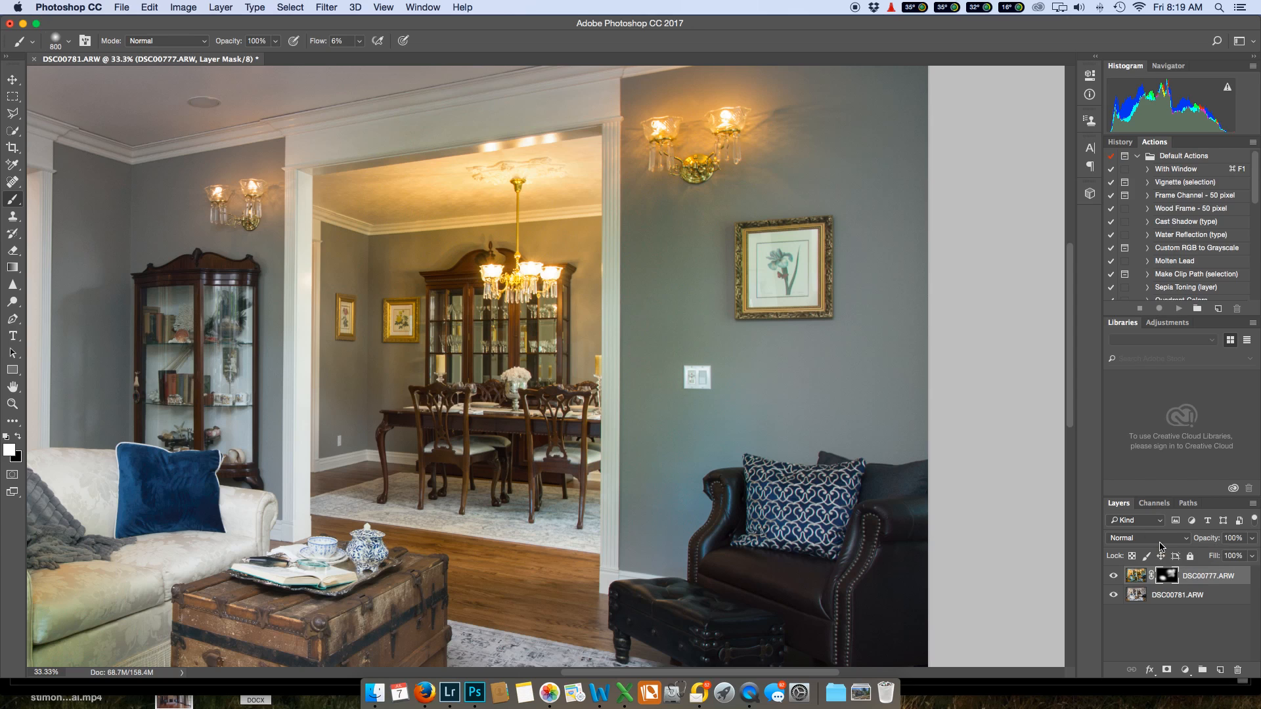
Step: Change the blend mode of the DSC00777.ARW layer to Luminosity
{"action": "left_click", "coordinate": [1189, 542]}
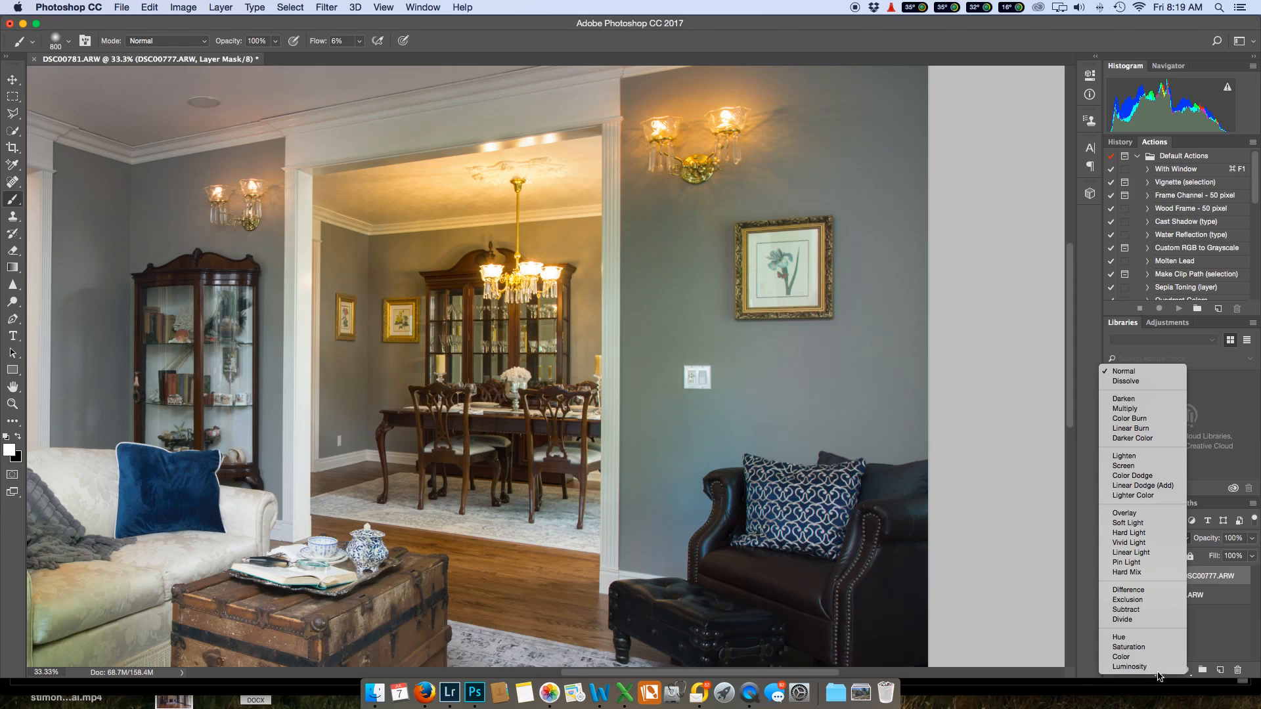
{"action": "left_click", "coordinate": [1129, 667]}
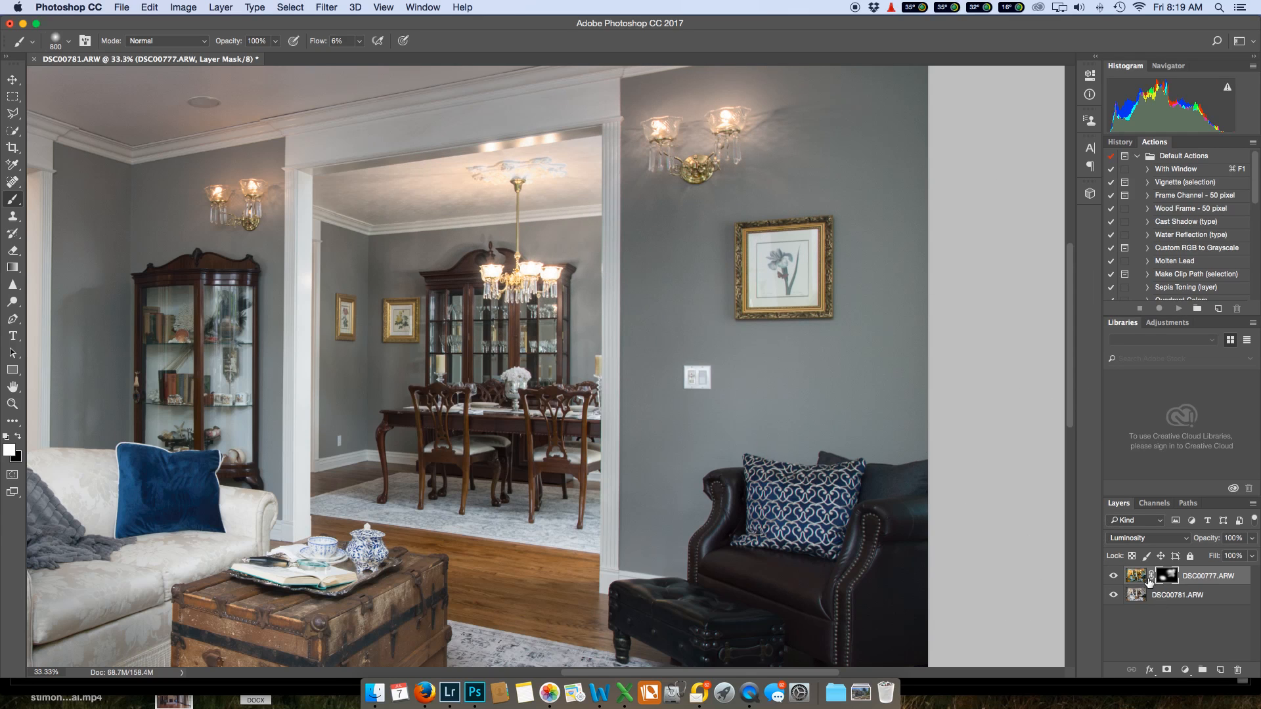
Step: Paint white on the layer mask over the trunk and the white sofa
{"action": "left_click_drag", "start_coordinate": [568, 299], "coordinate": [941, 179]}
{"action": "left_click_drag", "start_coordinate": [569, 417], "coordinate": [629, 291]}
{"action": "mouse_move", "coordinate": [657, 464]}
{"action": "left_mouse_down"}
{"action": "mouse_move", "coordinate": [645, 545]}
{"action": "mouse_move", "coordinate": [631, 535]}
{"action": "mouse_move", "coordinate": [858, 575]}
{"action": "mouse_move", "coordinate": [934, 551]}
{"action": "mouse_move", "coordinate": [540, 557]}
{"action": "mouse_move", "coordinate": [371, 510]}
{"action": "left_mouse_up"}
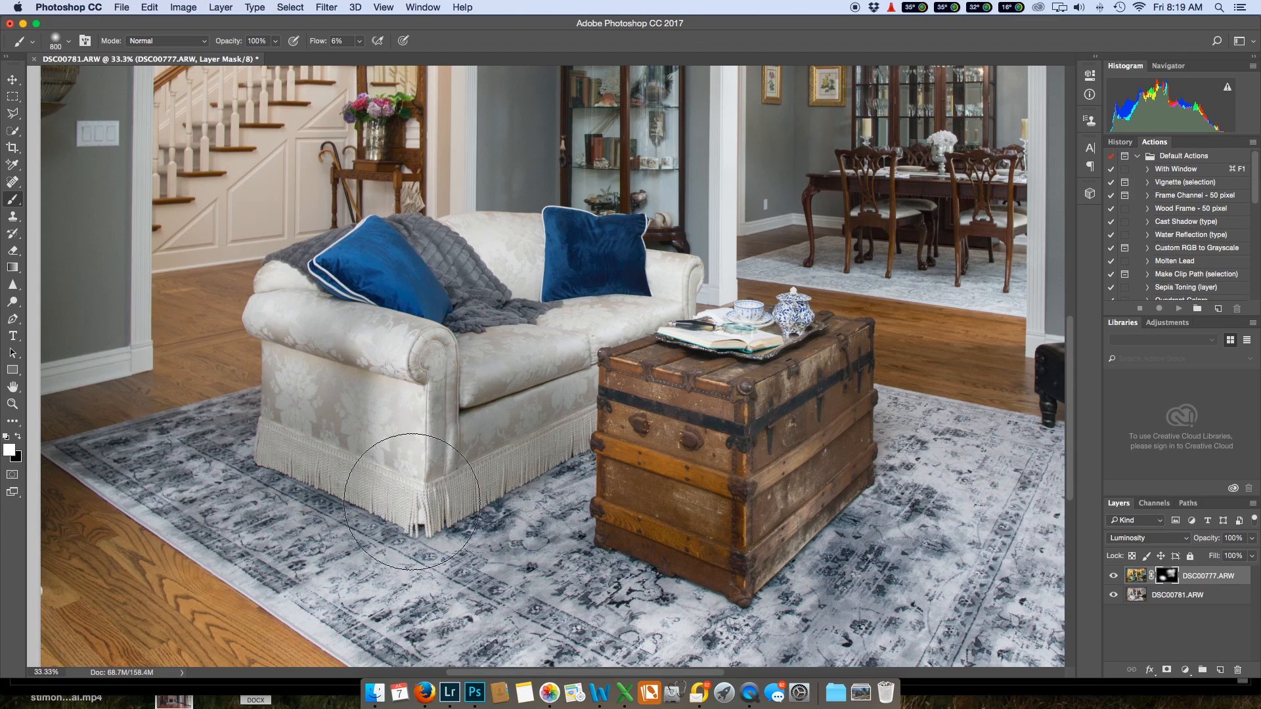
{"action": "mouse_move", "coordinate": [545, 304]}
{"action": "left_mouse_down"}
{"action": "mouse_move", "coordinate": [622, 273]}
{"action": "mouse_move", "coordinate": [601, 300]}
{"action": "mouse_move", "coordinate": [673, 280]}
{"action": "mouse_move", "coordinate": [534, 305]}
{"action": "mouse_move", "coordinate": [622, 317]}
{"action": "mouse_move", "coordinate": [497, 254]}
{"action": "left_mouse_up"}
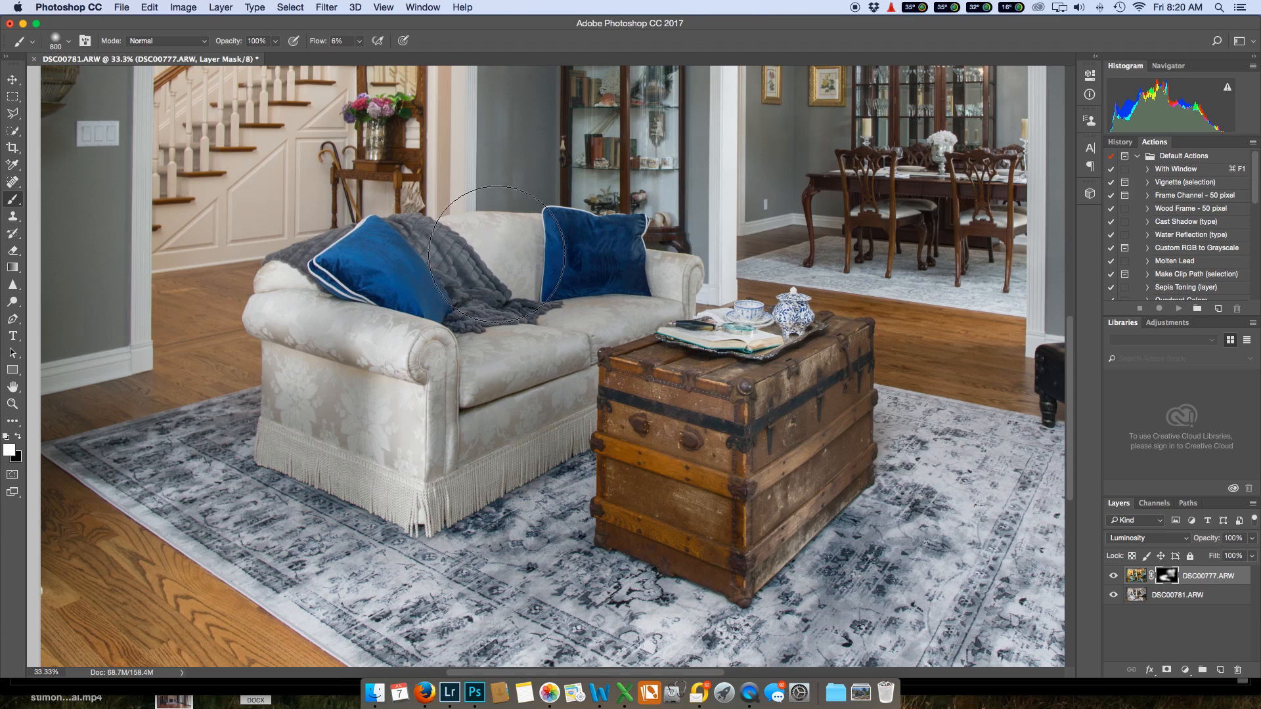
Step: Paint white on the layer mask over the glass display cabinet and the dining table area
{"action": "scroll", "coordinate": [497, 254], "scroll_direction": "up", "scroll_amount": 10}
{"action": "scroll", "coordinate": [497, 254], "scroll_direction": "left", "scroll_amount": 5}
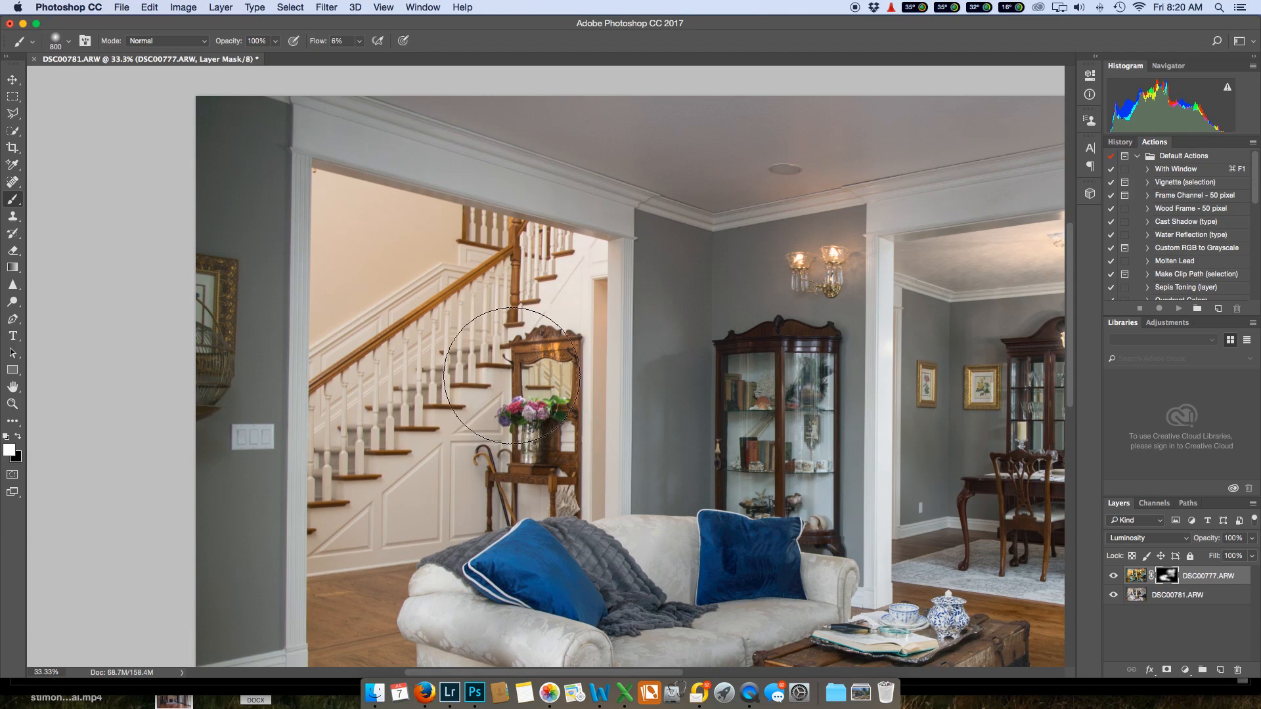
{"action": "mouse_move", "coordinate": [687, 307]}
{"action": "left_mouse_down"}
{"action": "mouse_move", "coordinate": [698, 273]}
{"action": "mouse_move", "coordinate": [732, 370]}
{"action": "mouse_move", "coordinate": [766, 273]}
{"action": "mouse_move", "coordinate": [776, 357]}
{"action": "mouse_move", "coordinate": [795, 352]}
{"action": "mouse_move", "coordinate": [767, 406]}
{"action": "left_mouse_up"}
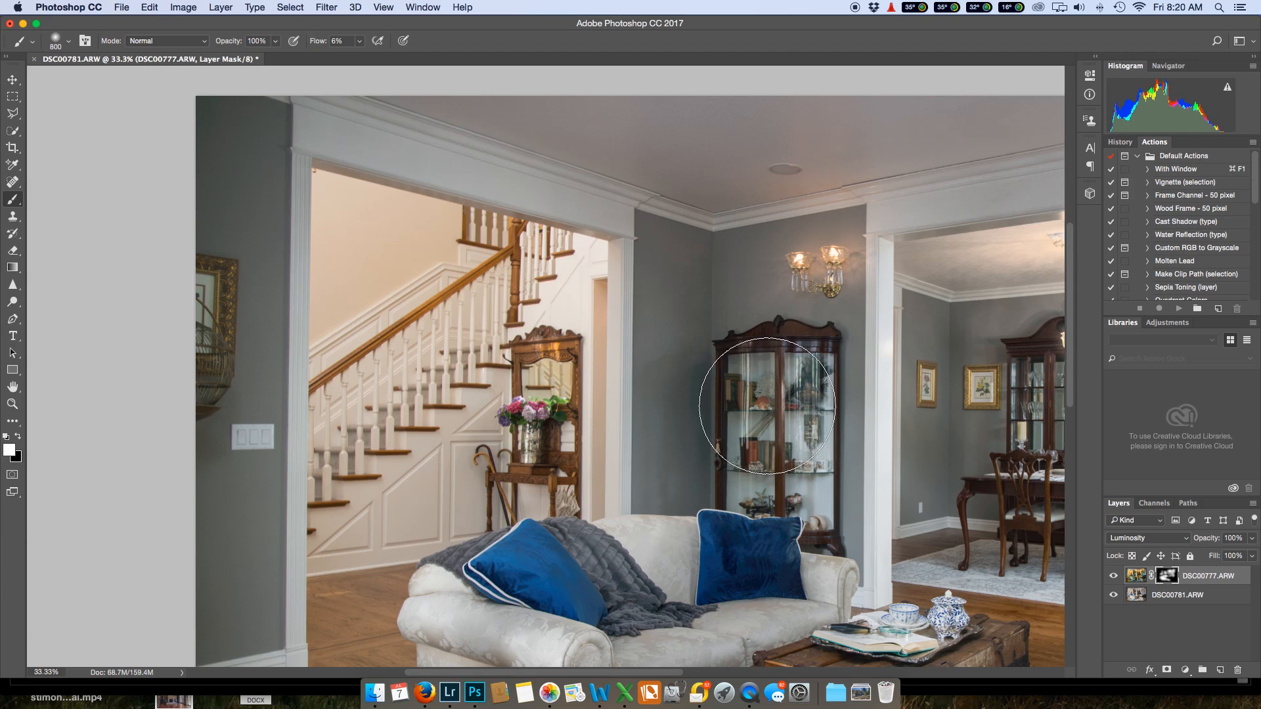
{"action": "scroll", "coordinate": [765, 374], "scroll_direction": "right", "scroll_amount": 10}
{"action": "scroll", "coordinate": [765, 374], "scroll_direction": "down", "scroll_amount": 2}
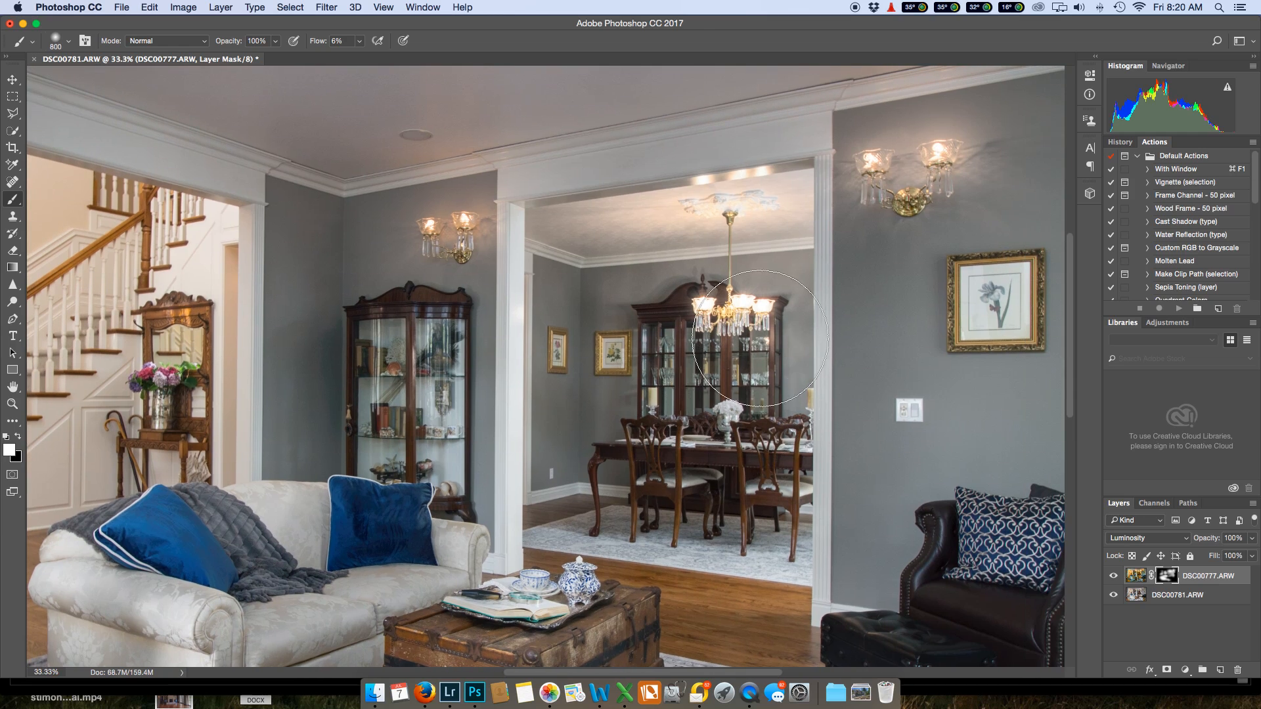
{"action": "mouse_move", "coordinate": [791, 529]}
{"action": "left_mouse_down"}
{"action": "mouse_move", "coordinate": [650, 499]}
{"action": "mouse_move", "coordinate": [719, 483]}
{"action": "left_mouse_up"}
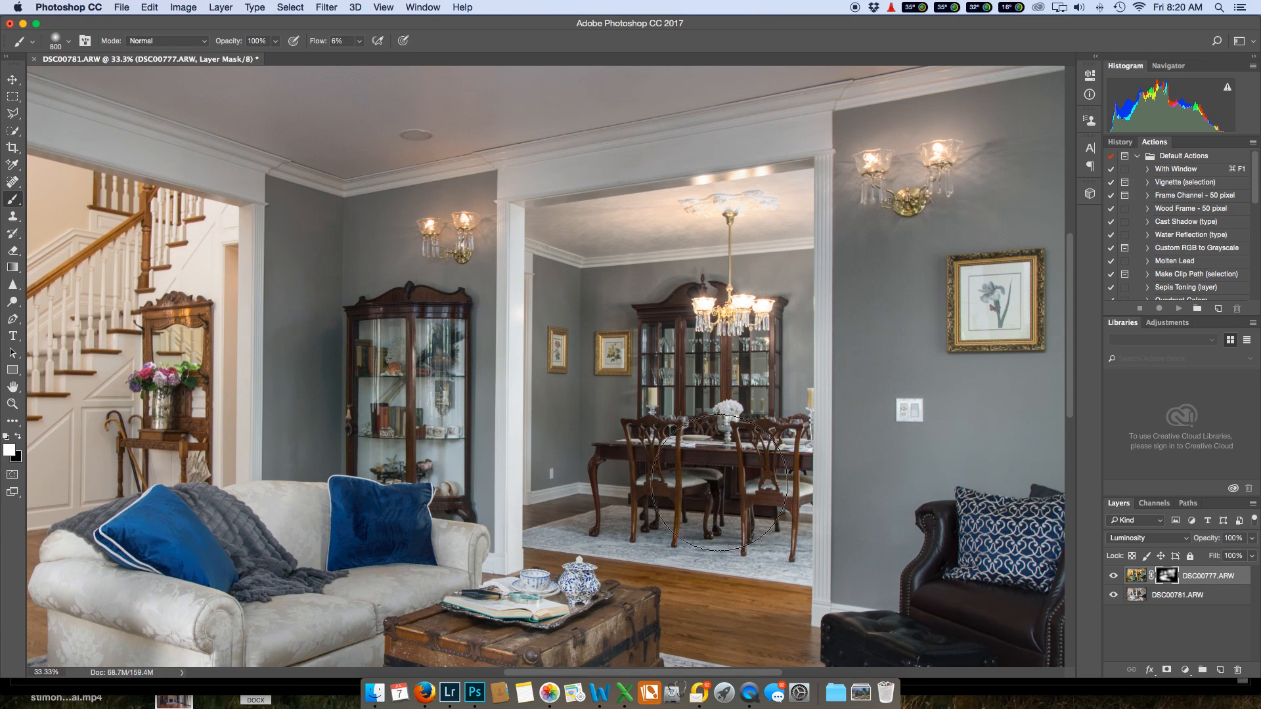
Step: Paint white on the layer mask over the leather armchair, the ottoman and the adjacent rug
{"action": "mouse_move", "coordinate": [745, 470]}
{"action": "left_mouse_down"}
{"action": "mouse_move", "coordinate": [543, 384]}
{"action": "mouse_move", "coordinate": [459, 320]}
{"action": "left_mouse_up"}
{"action": "mouse_move", "coordinate": [879, 349]}
{"action": "left_mouse_down"}
{"action": "mouse_move", "coordinate": [780, 427]}
{"action": "mouse_move", "coordinate": [844, 380]}
{"action": "mouse_move", "coordinate": [839, 549]}
{"action": "mouse_move", "coordinate": [874, 420]}
{"action": "mouse_move", "coordinate": [774, 394]}
{"action": "mouse_move", "coordinate": [788, 407]}
{"action": "mouse_move", "coordinate": [766, 479]}
{"action": "mouse_move", "coordinate": [771, 510]}
{"action": "left_mouse_up"}
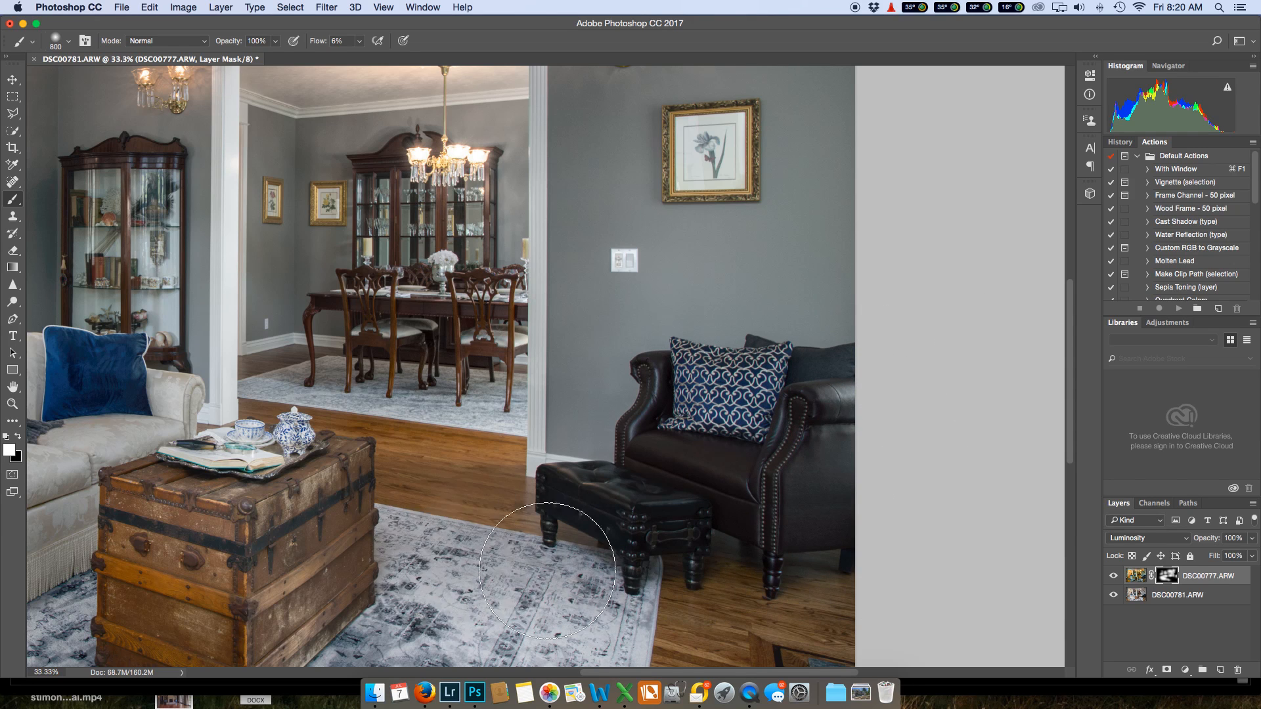
{"action": "mouse_move", "coordinate": [558, 519]}
{"action": "left_mouse_down"}
{"action": "mouse_move", "coordinate": [642, 245]}
{"action": "mouse_move", "coordinate": [607, 542]}
{"action": "left_mouse_up"}
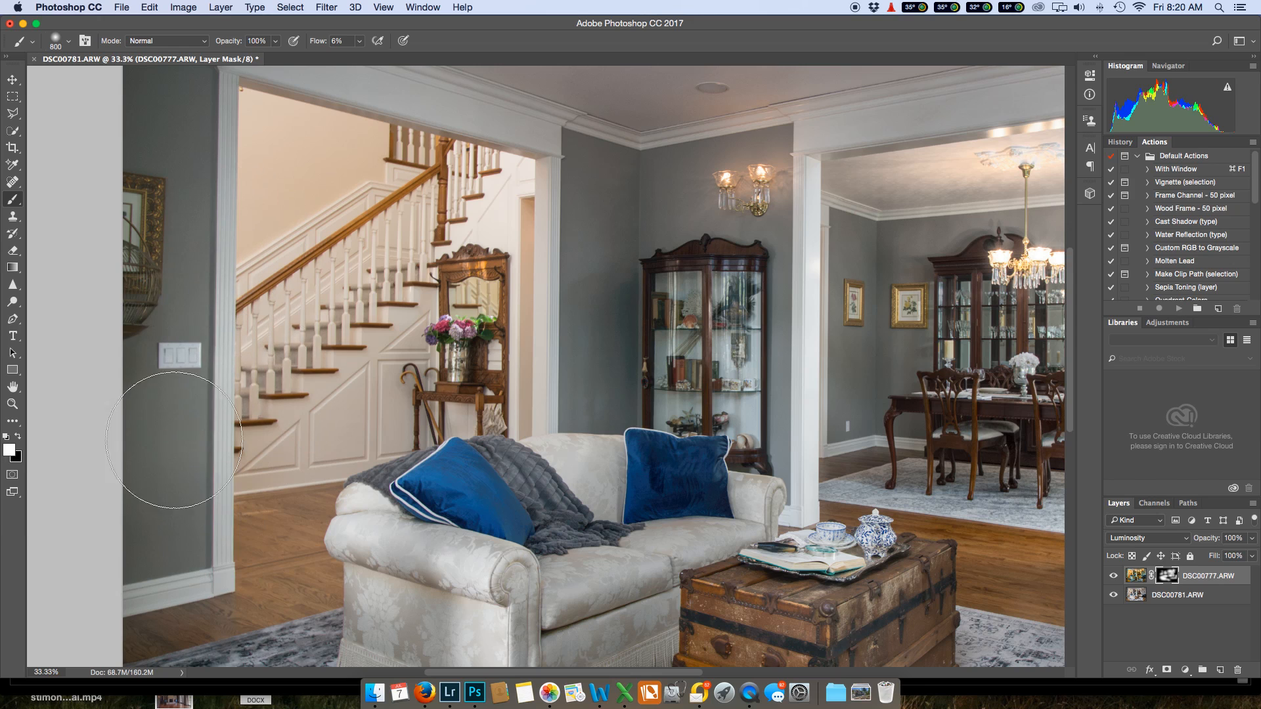
{"action": "key", "text": "super+minus"}
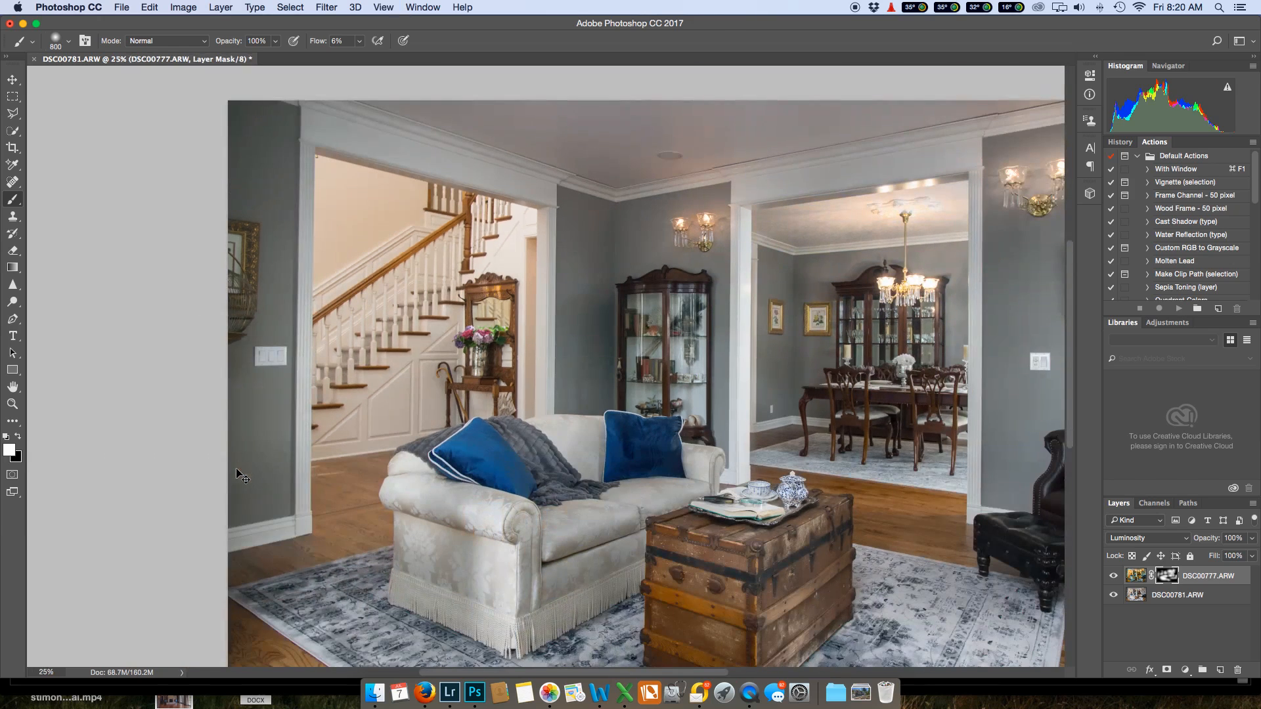
{"action": "key", "text": "super+minus"}
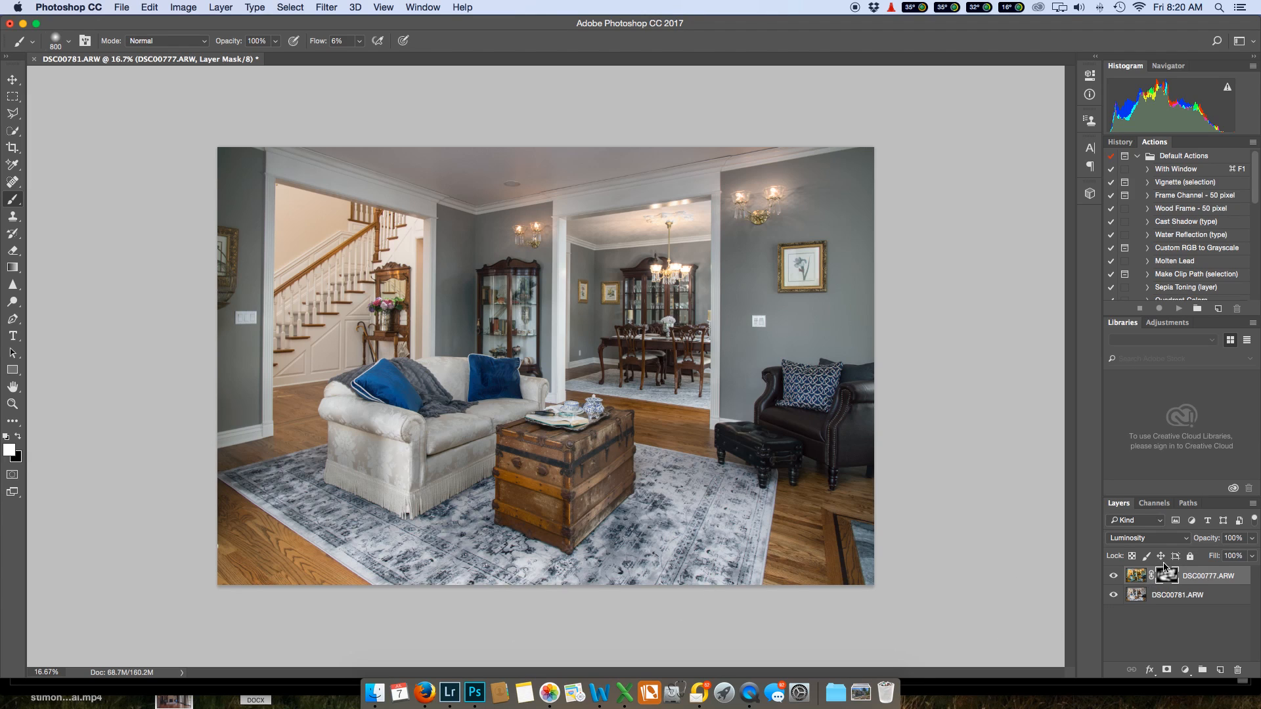
Step: Switch the DSC00777.ARW layer to Normal blend mode for comparison and return it to Luminosity
{"action": "left_click", "coordinate": [1184, 539]}
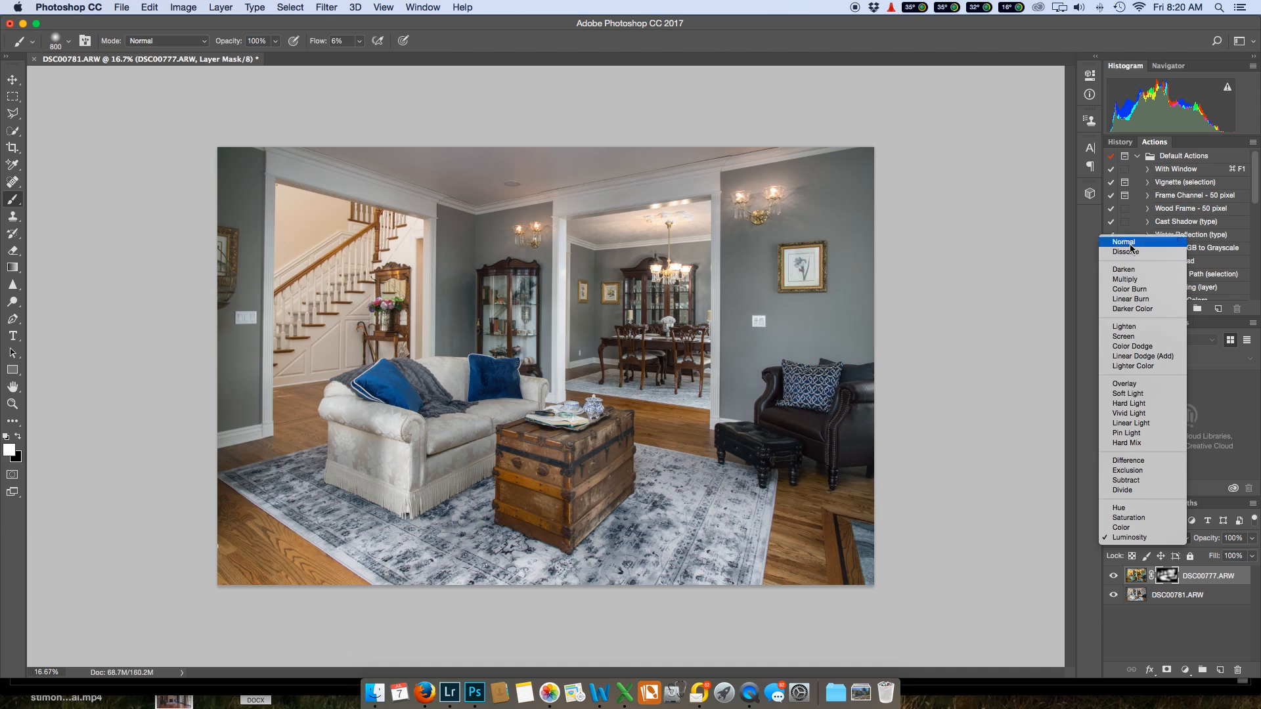
{"action": "left_click", "coordinate": [1131, 243]}
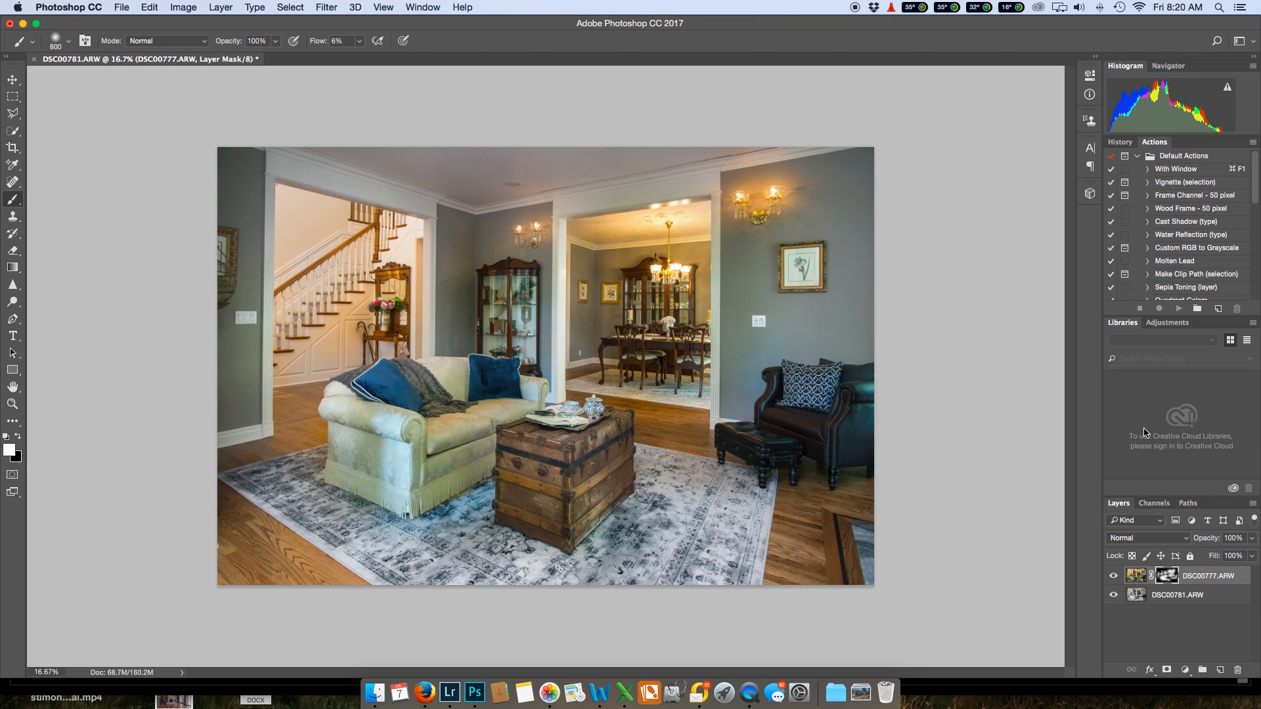
{"action": "left_click", "coordinate": [1186, 539]}
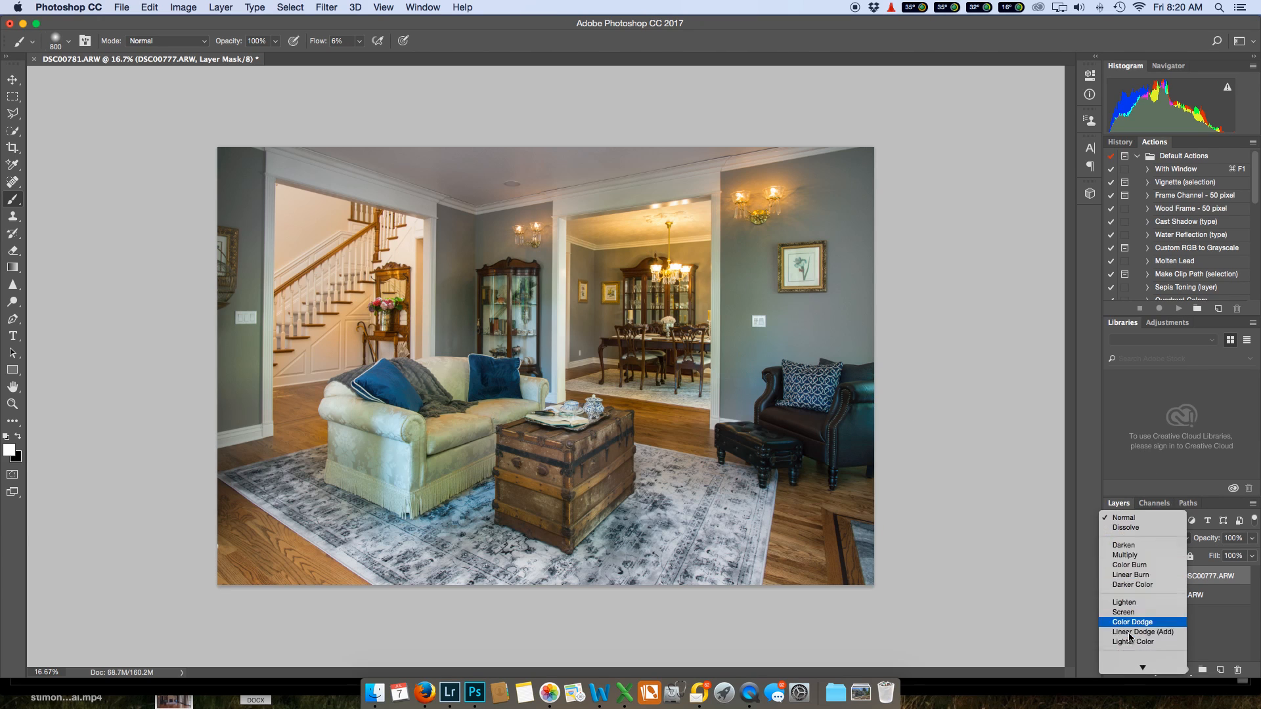
{"action": "left_click", "coordinate": [1132, 667]}
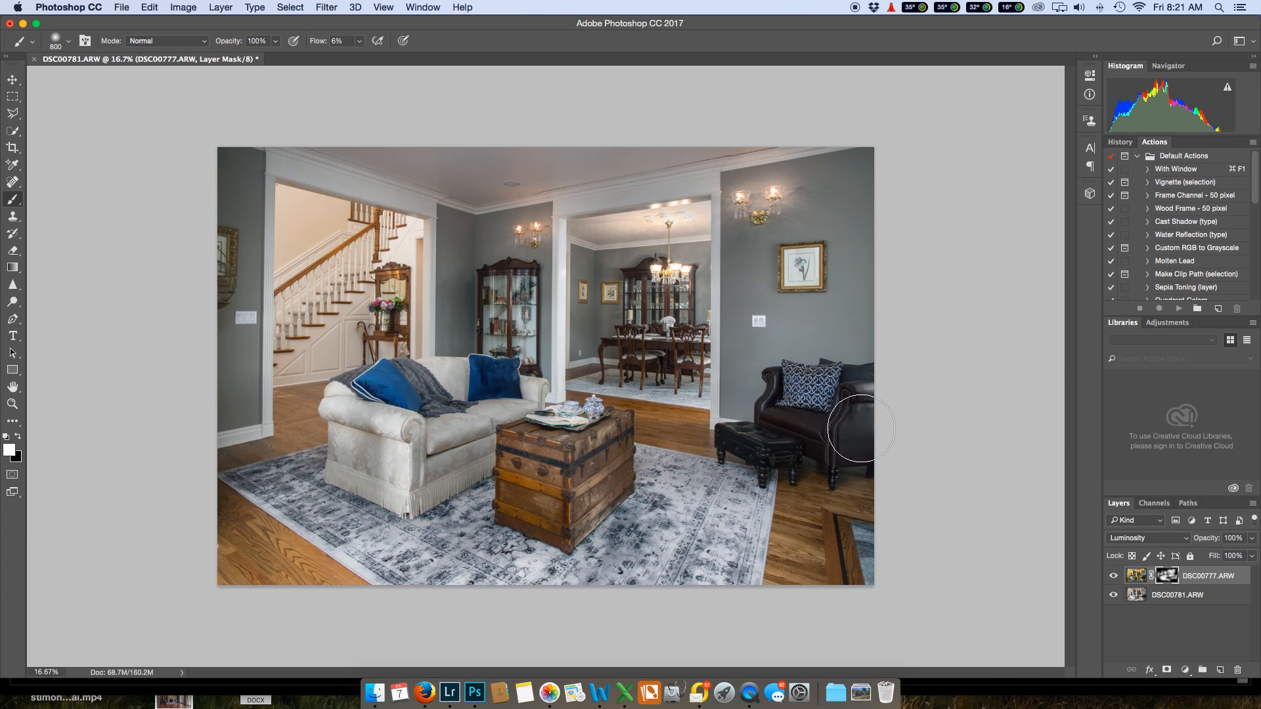
Step: Close the DSC00781.ARW document without saving and switch to Lightroom
{"action": "left_click", "coordinate": [34, 59]}
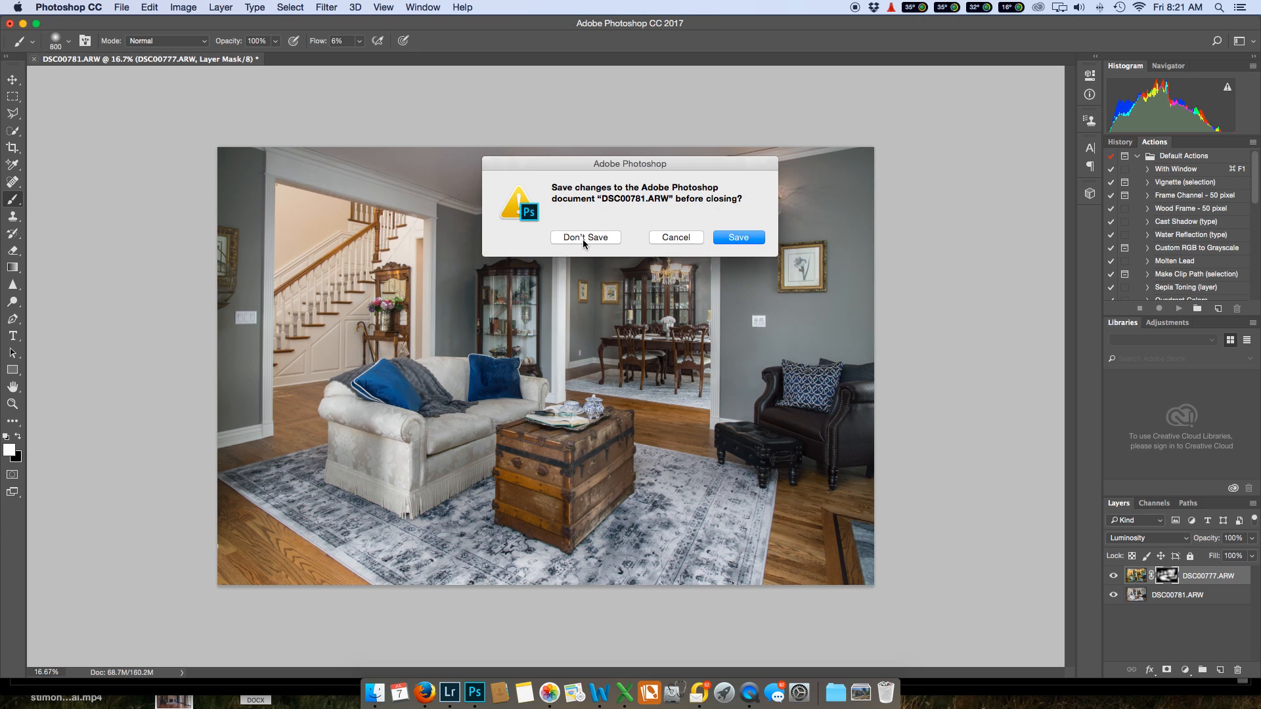
{"action": "left_click", "coordinate": [583, 237]}
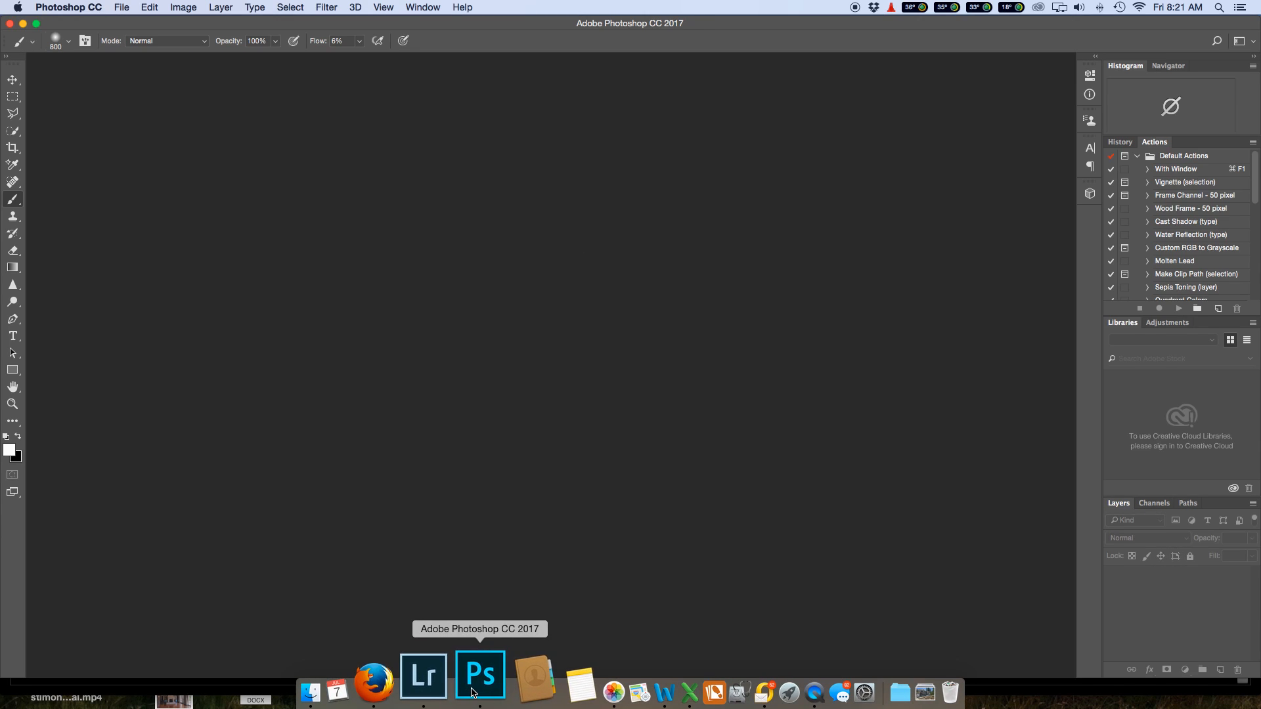
{"action": "left_click", "coordinate": [445, 683]}
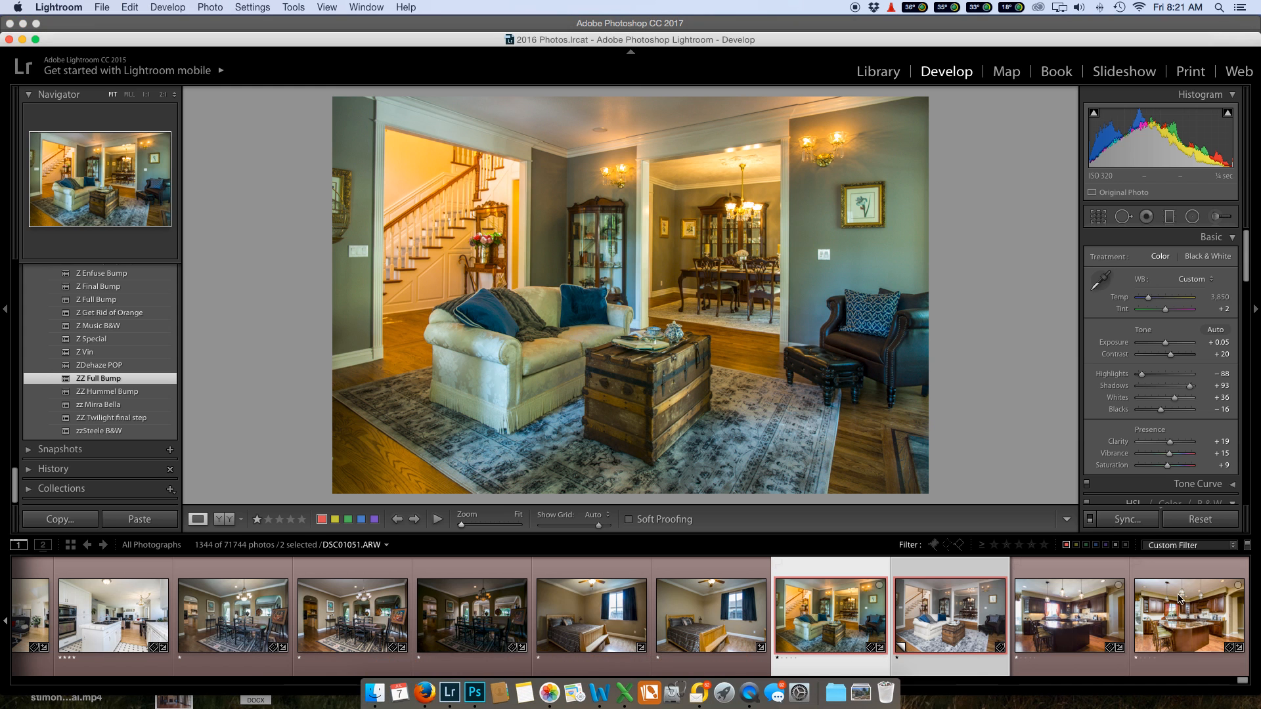
Step: Reset the develop settings of the darker kitchen photo DSC01051.ARW and apply the ZZ Full Bump preset
{"action": "left_click", "coordinate": [1121, 625]}
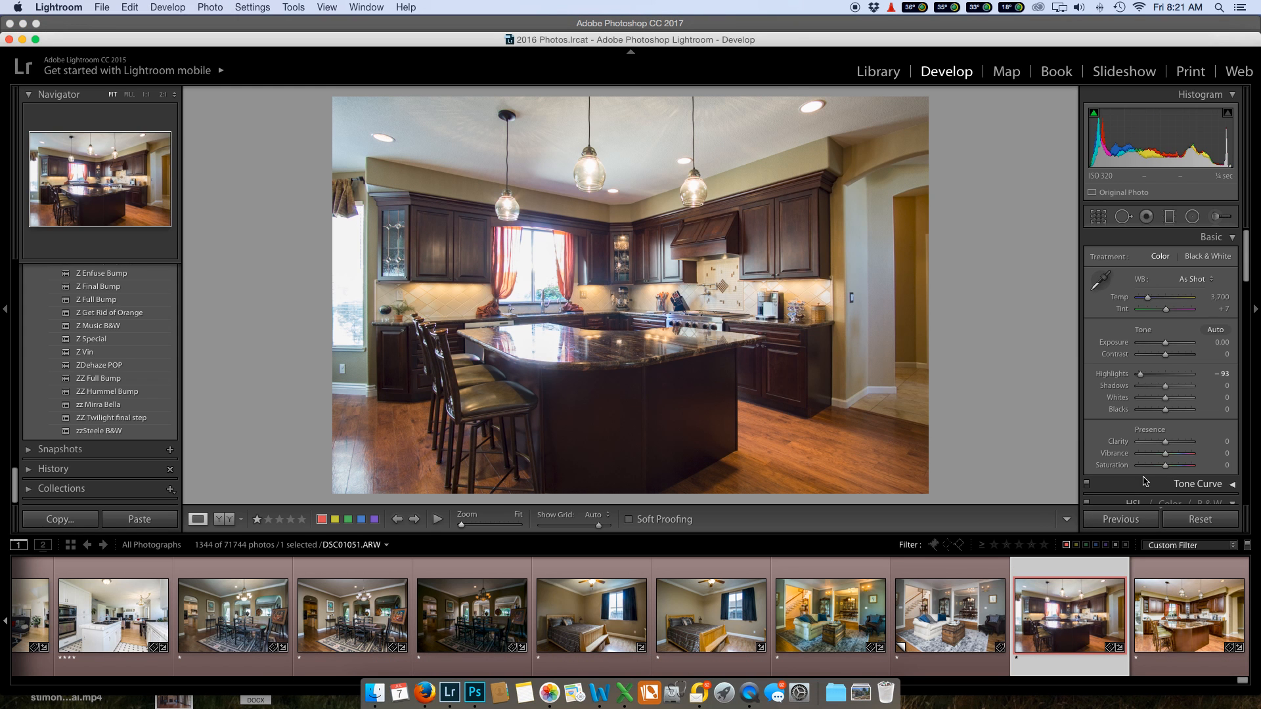
{"action": "left_click", "coordinate": [1179, 521]}
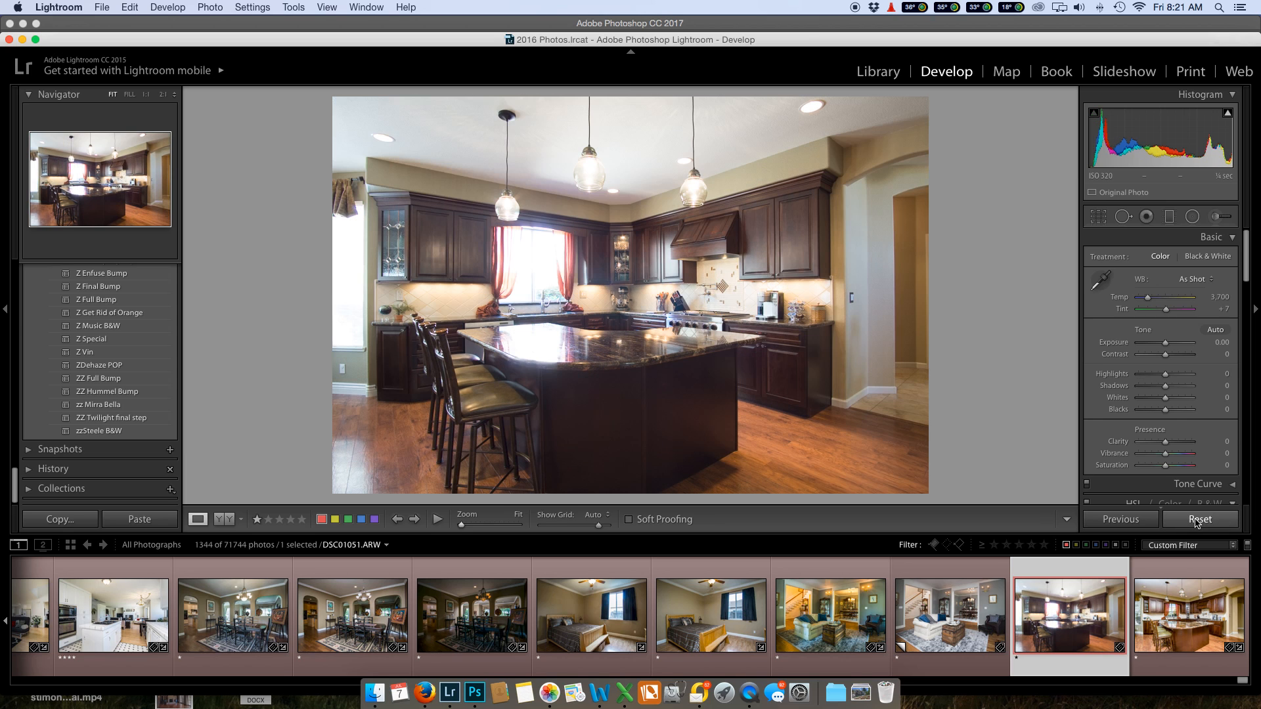
{"action": "left_click", "coordinate": [102, 379]}
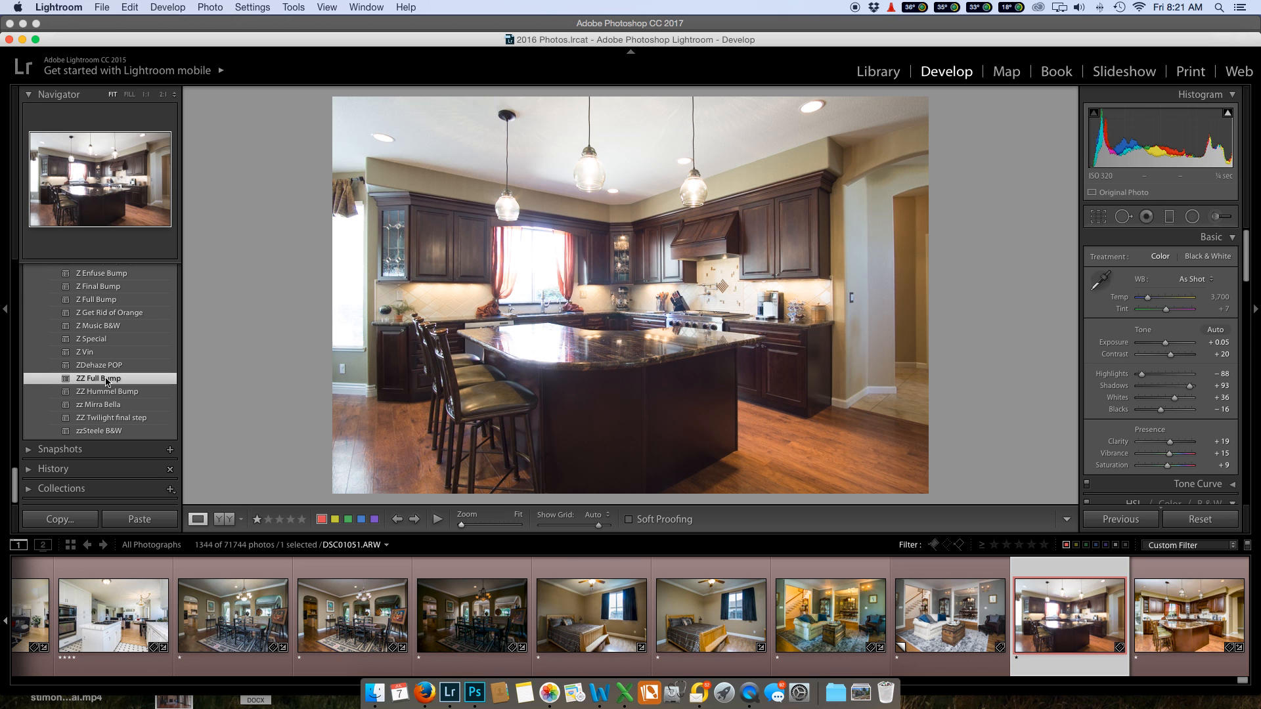
Step: Select kitchen photos DSC01051.ARW and DSC01056.ARW together and set Dehaze to +23 on DSC01051.ARW
{"action": "left_click", "coordinate": [1190, 628]}
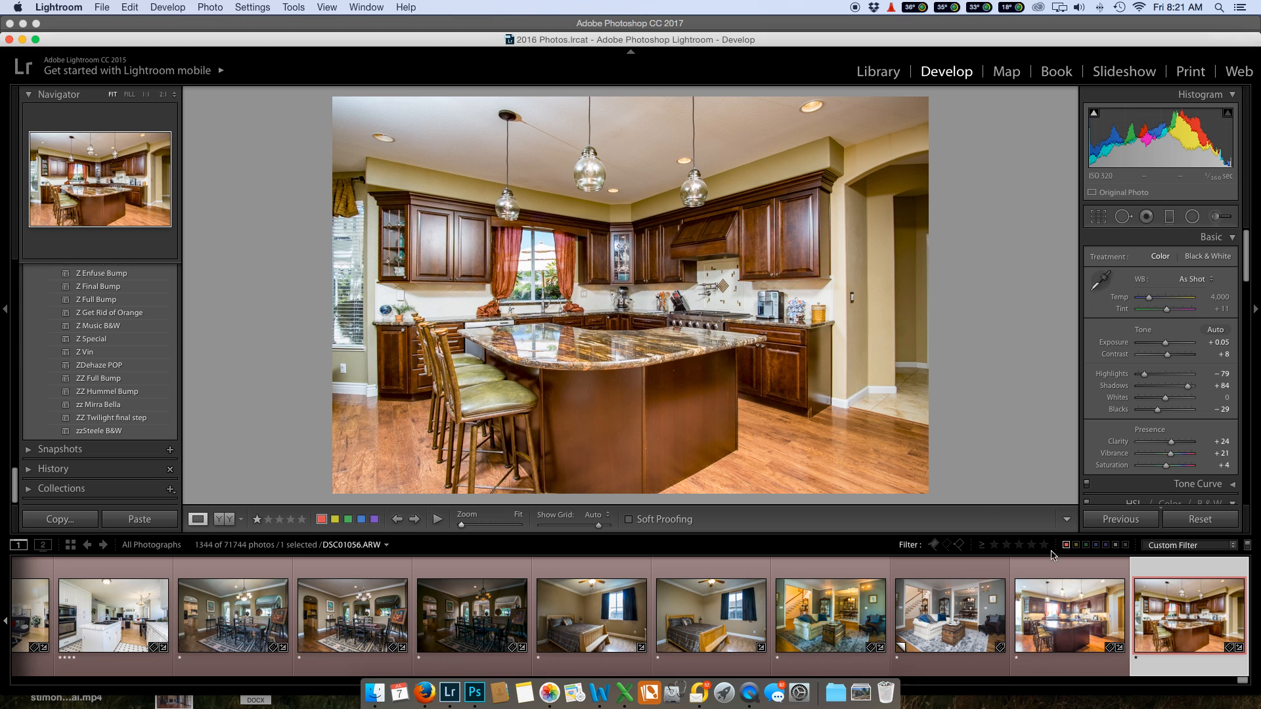
{"action": "left_click", "coordinate": [1069, 615], "text": "super"}
{"action": "key", "text": "Left"}
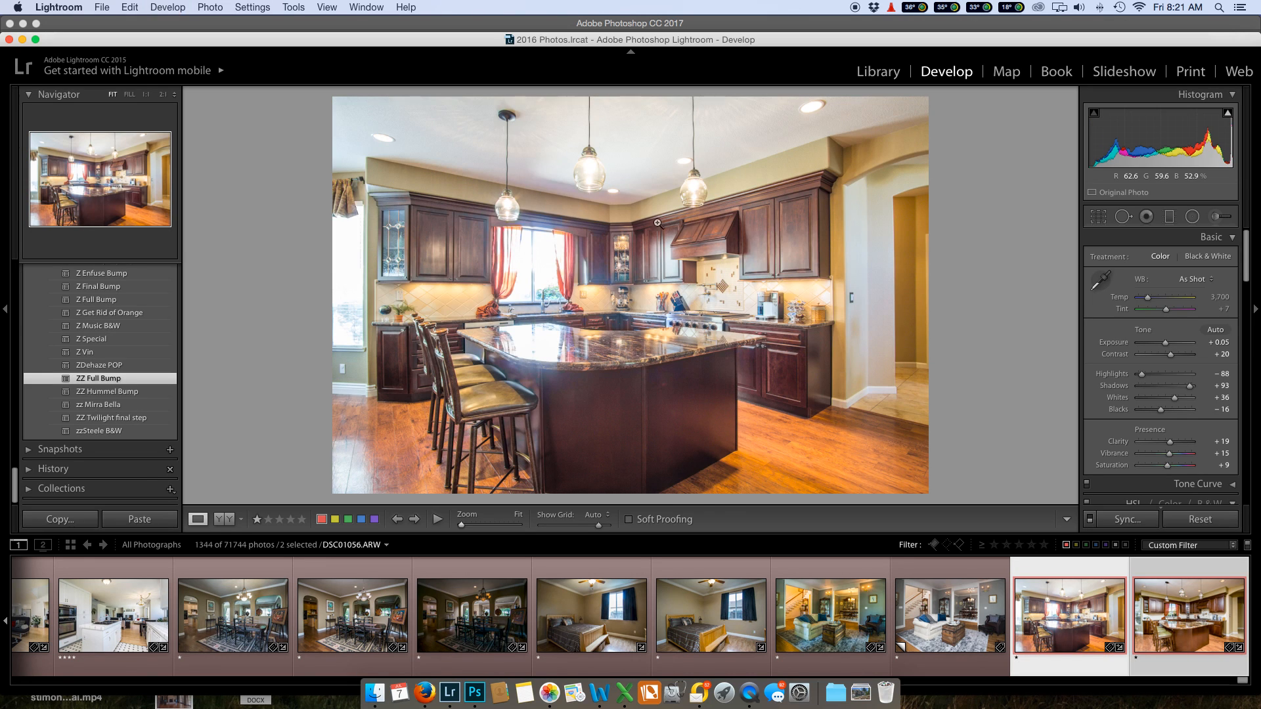
{"action": "key", "text": "Right"}
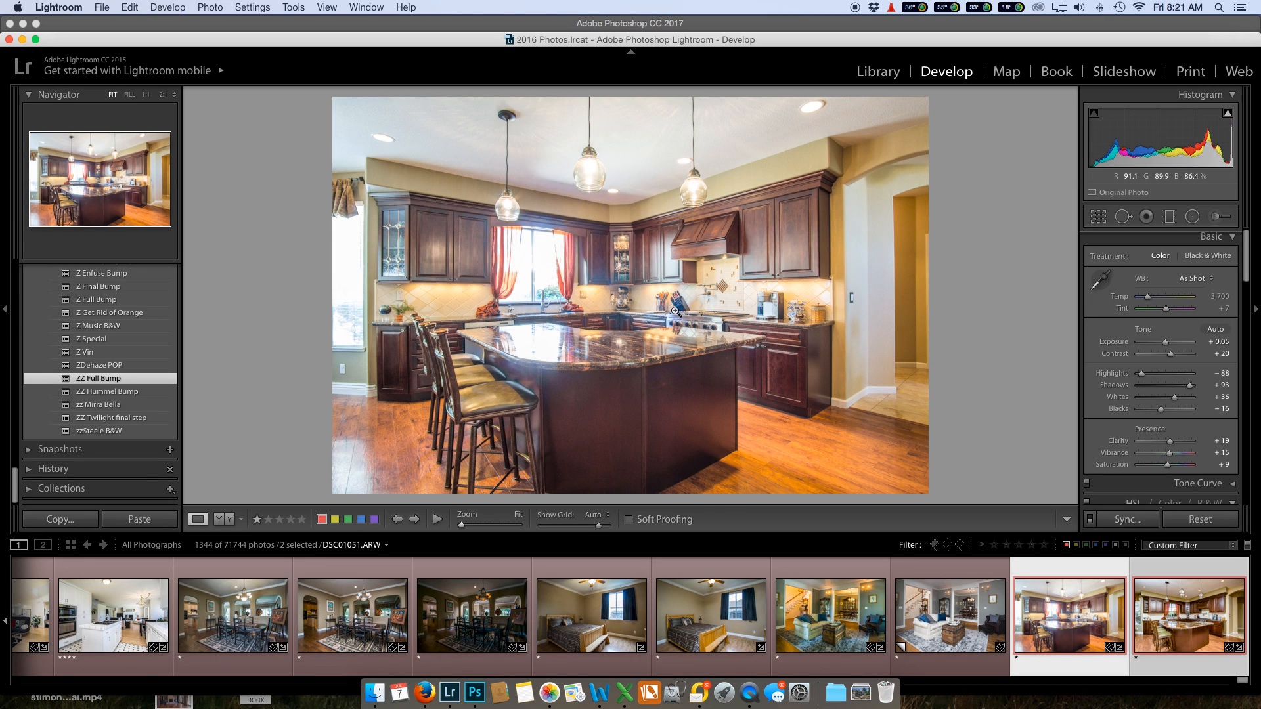
{"action": "scroll", "coordinate": [1189, 396], "scroll_direction": "down", "scroll_amount": 15}
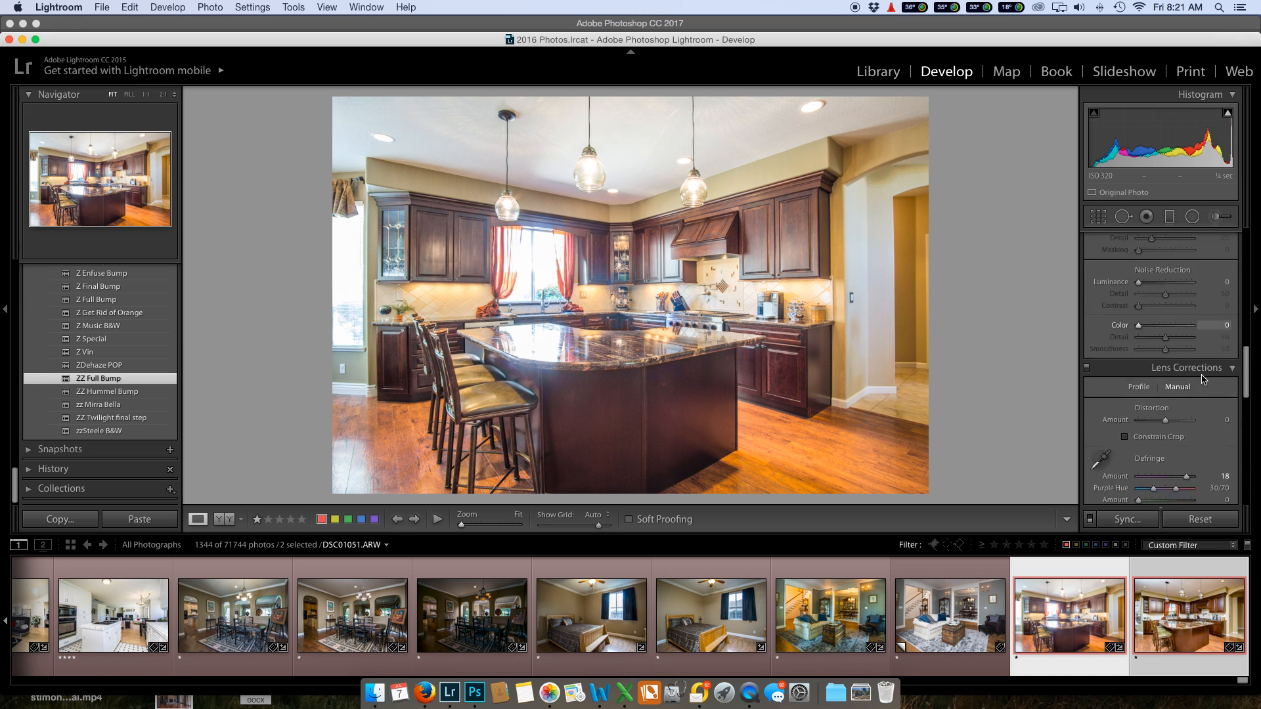
{"action": "left_click_drag", "start_coordinate": [1167, 474], "coordinate": [1173, 475]}
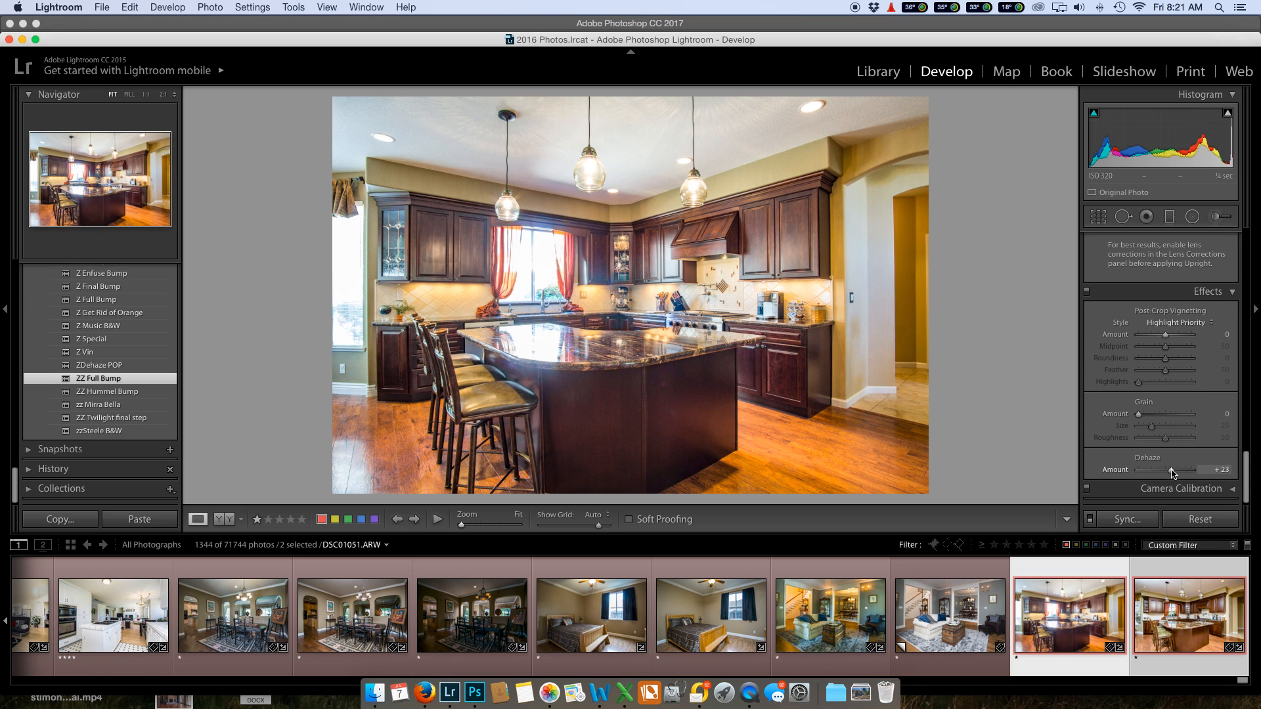
Step: Open the two selected kitchen photos as layers of one document in Photoshop
{"action": "right_click", "coordinate": [686, 221]}
{"action": "mouse_move", "coordinate": [710, 314]}
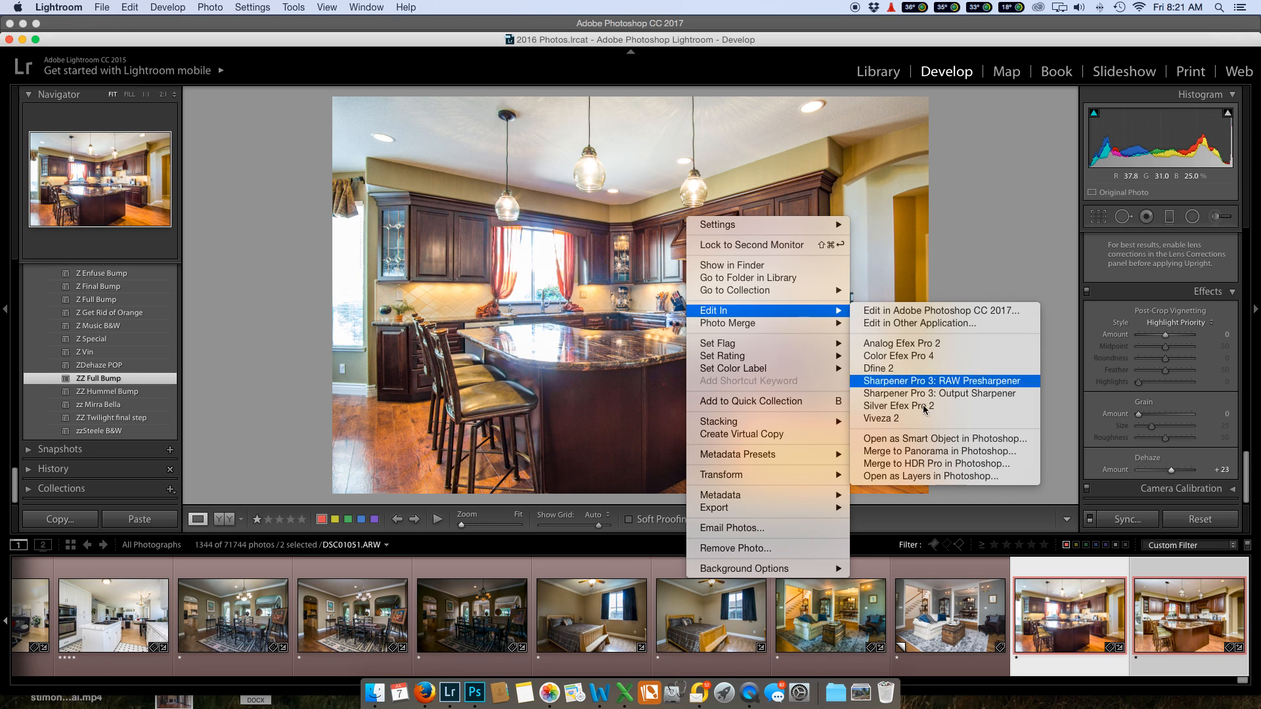
{"action": "left_click", "coordinate": [932, 476]}
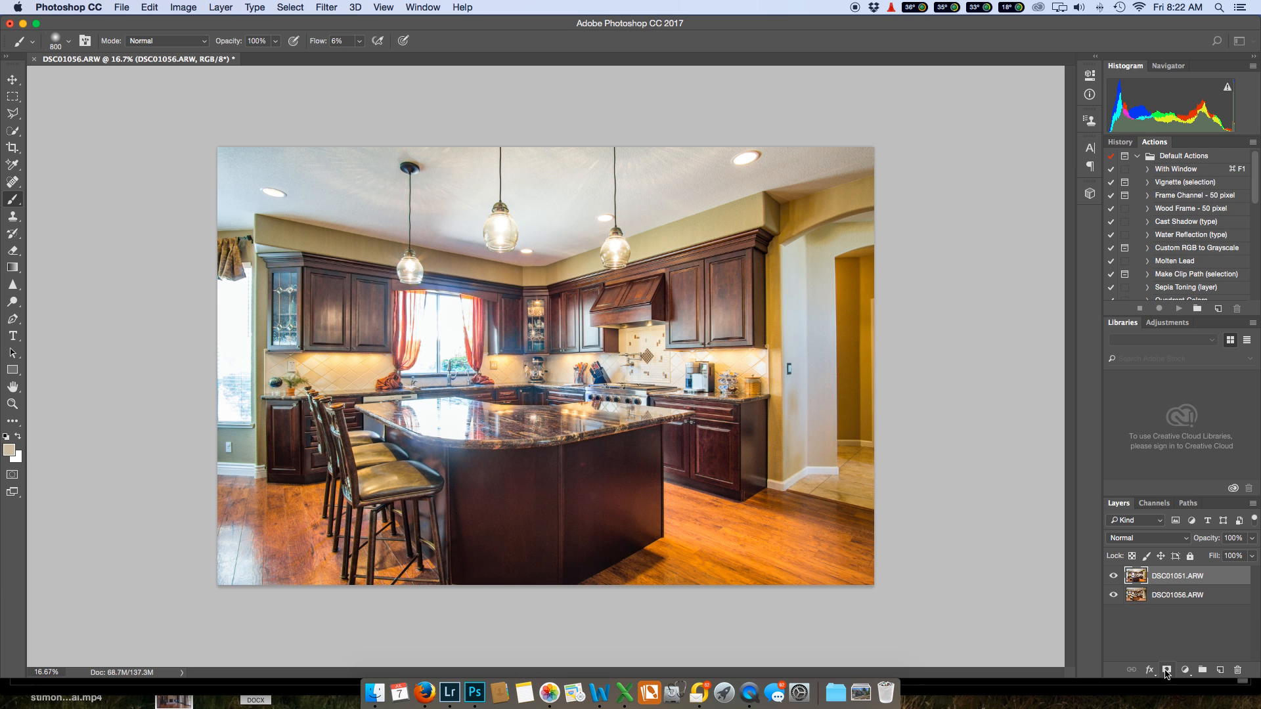
Step: Add a black layer mask to DSC01051.ARW and paint white over the ceiling with the brush enlarged to 1200
{"action": "left_click", "coordinate": [1165, 670], "text": "alt"}
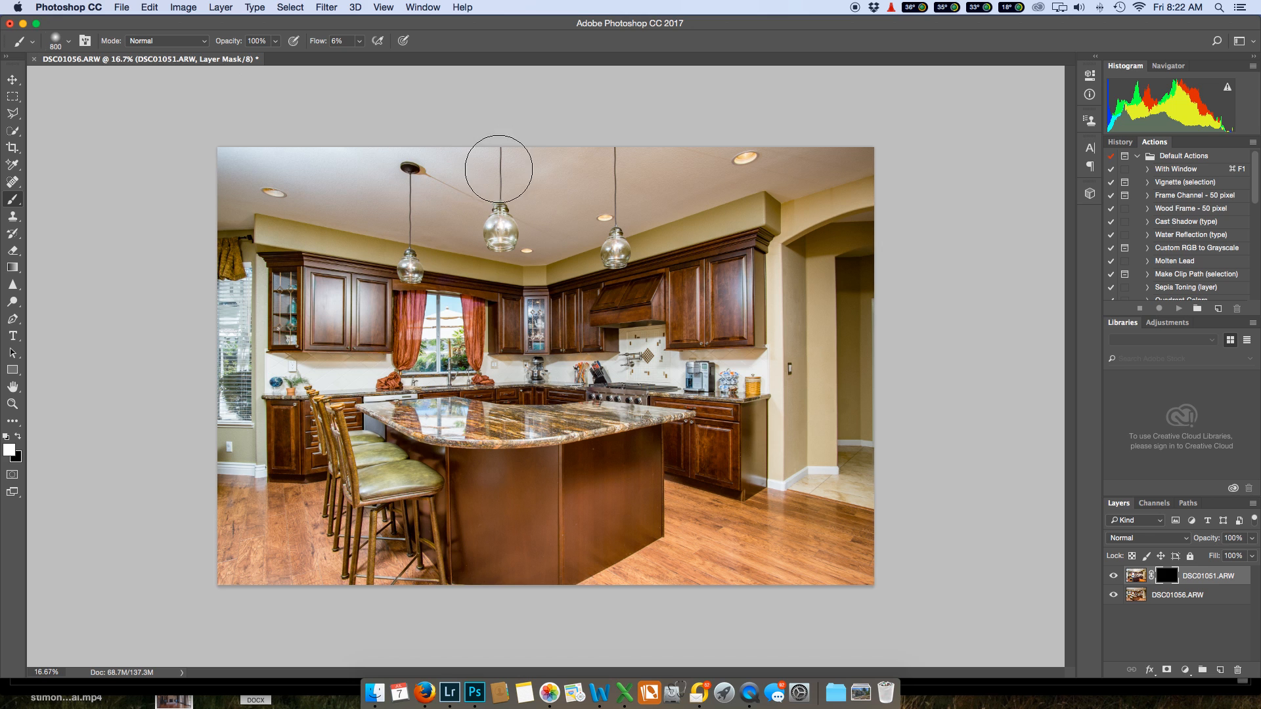
{"action": "key", "text": "bracketright"}
{"action": "key", "text": "bracketright"}
{"action": "key", "text": "bracketright"}
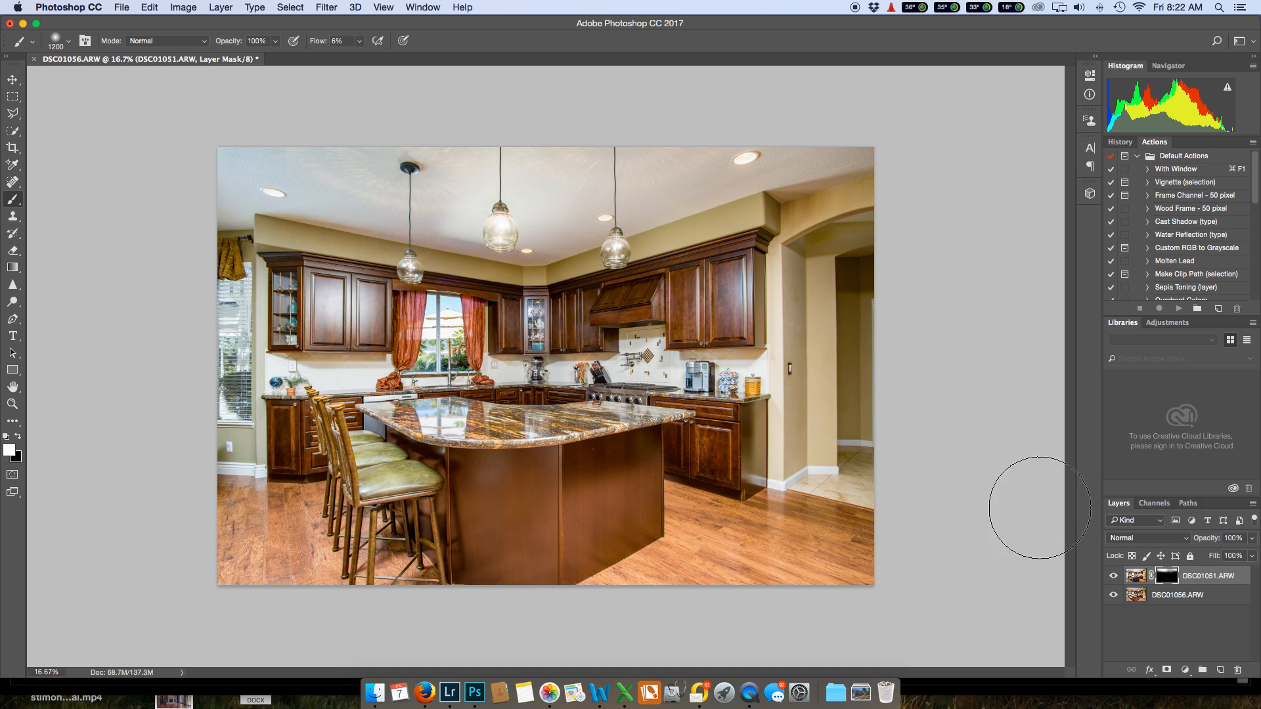
Step: Try Luminosity blend mode on the DSC01051.ARW layer to judge the ceiling, and return it to Normal
{"action": "left_click", "coordinate": [1189, 543]}
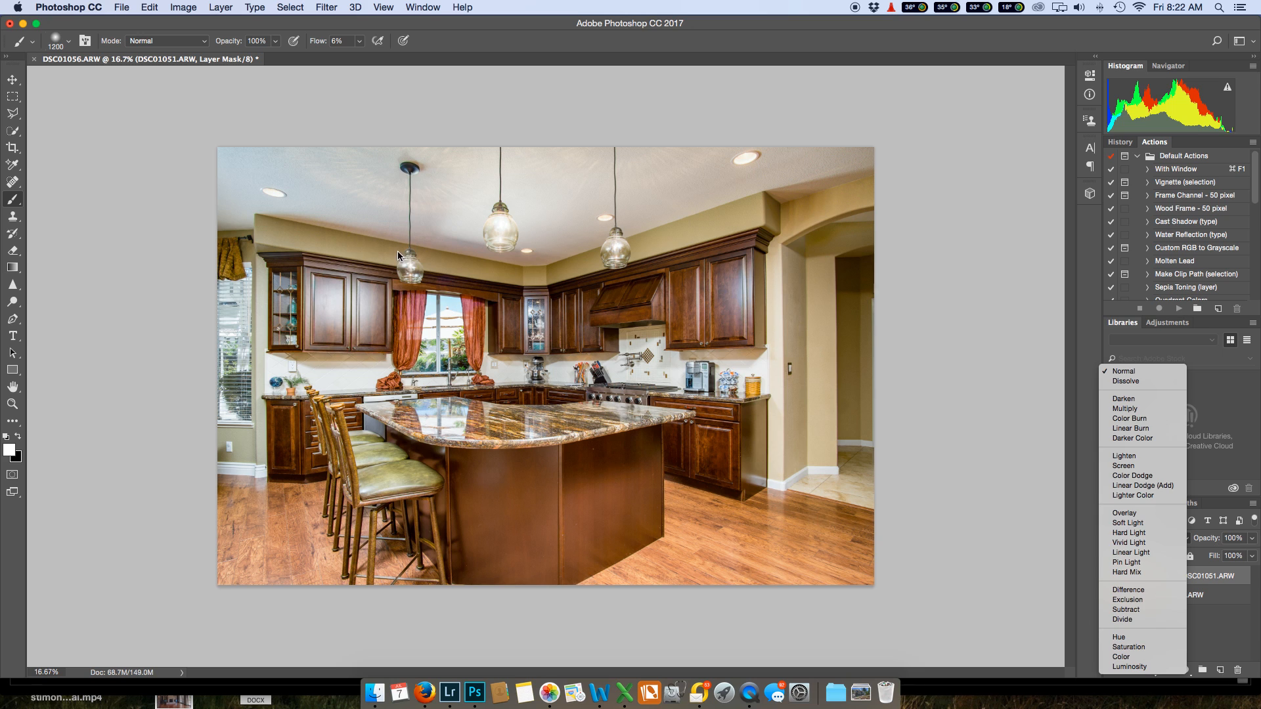
{"action": "left_click", "coordinate": [1129, 666]}
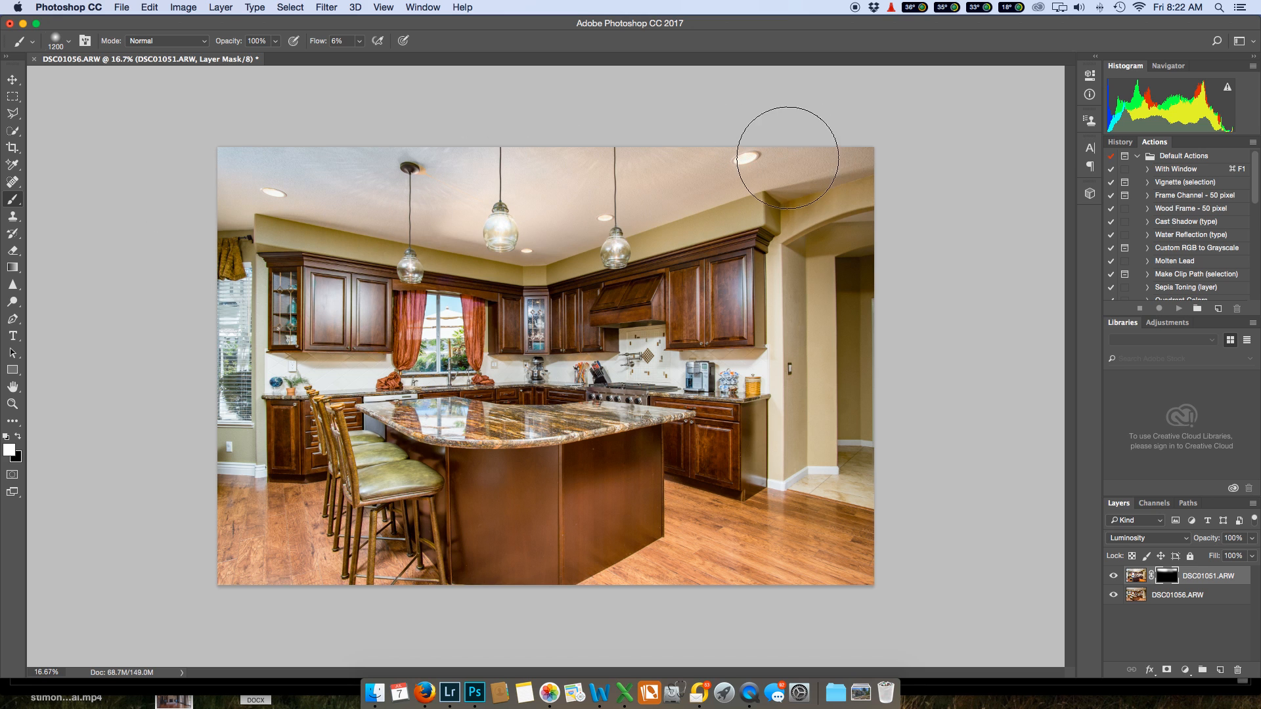
{"action": "left_click", "coordinate": [1185, 543]}
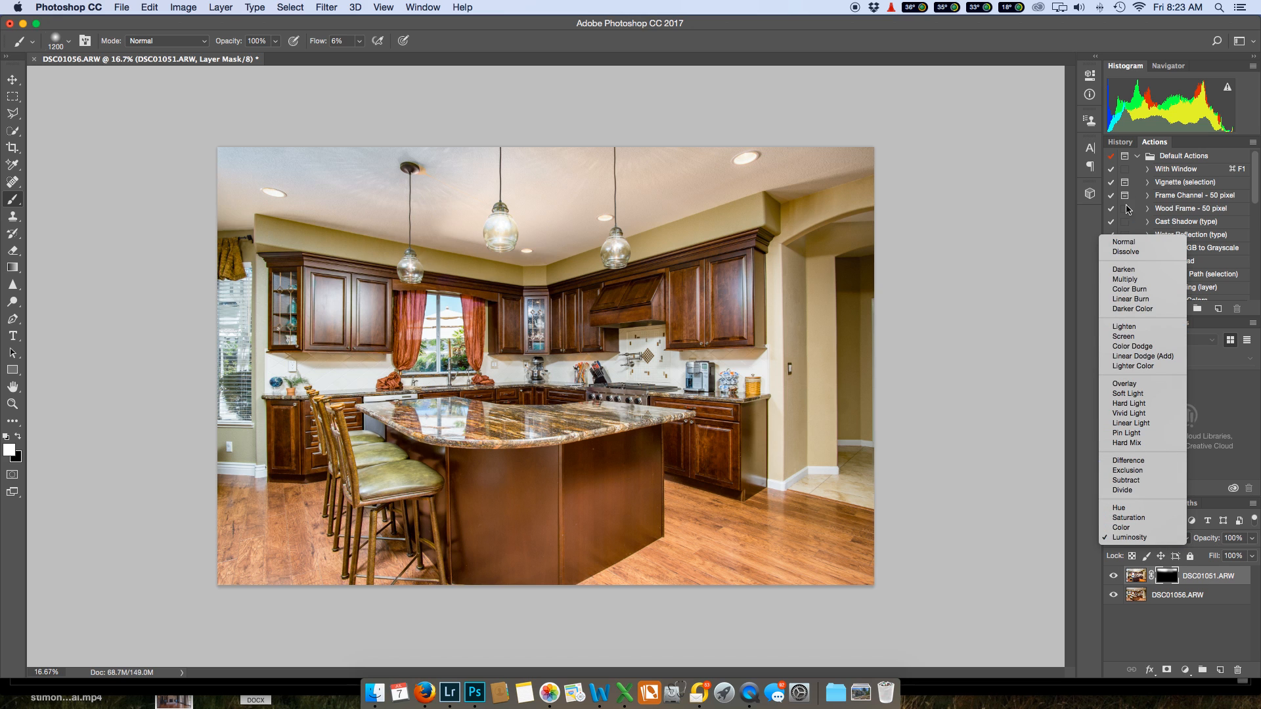
{"action": "left_click", "coordinate": [1126, 243]}
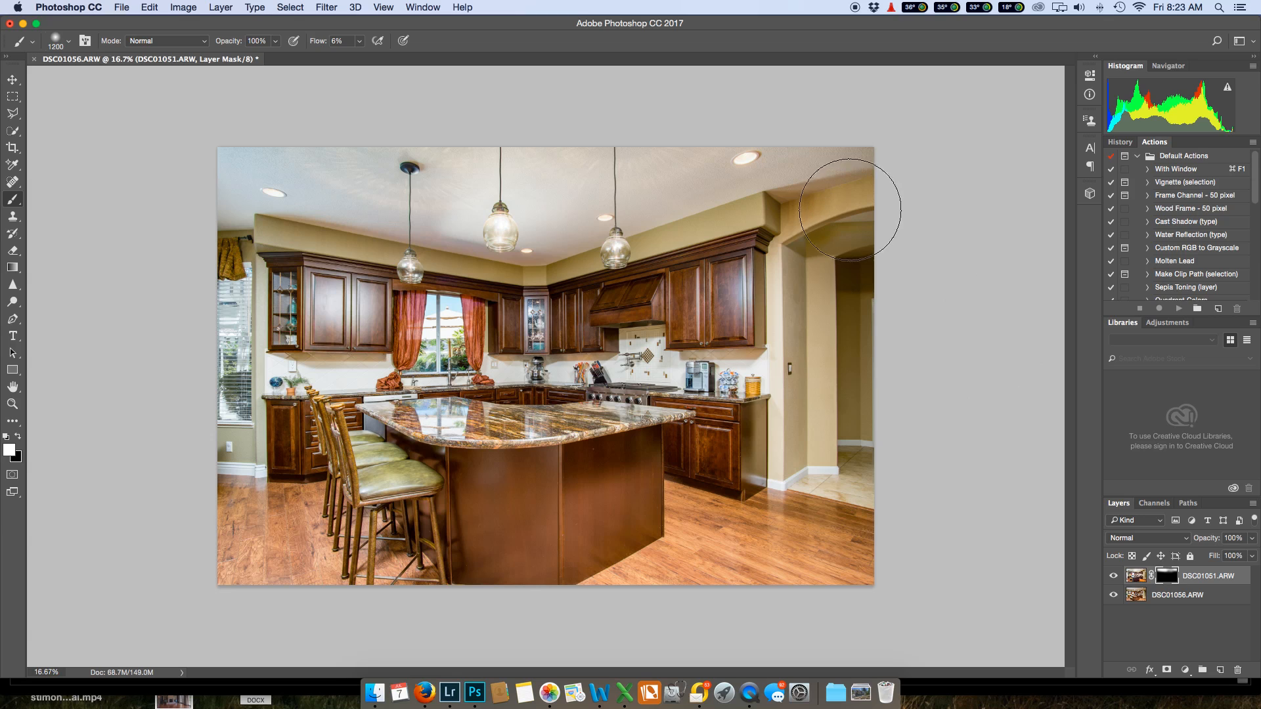
Step: Paint white on the mask over the archway and hallway walls, and dismiss the Microsoft AutoUpdate windows without installing
{"action": "mouse_move", "coordinate": [843, 222]}
{"action": "left_mouse_down"}
{"action": "mouse_move", "coordinate": [842, 439]}
{"action": "mouse_move", "coordinate": [857, 264]}
{"action": "mouse_move", "coordinate": [854, 434]}
{"action": "mouse_move", "coordinate": [857, 256]}
{"action": "mouse_move", "coordinate": [864, 410]}
{"action": "mouse_move", "coordinate": [866, 171]}
{"action": "mouse_move", "coordinate": [808, 349]}
{"action": "mouse_move", "coordinate": [827, 248]}
{"action": "mouse_move", "coordinate": [859, 205]}
{"action": "mouse_move", "coordinate": [824, 454]}
{"action": "mouse_move", "coordinate": [816, 365]}
{"action": "mouse_move", "coordinate": [836, 268]}
{"action": "mouse_move", "coordinate": [865, 335]}
{"action": "mouse_move", "coordinate": [857, 410]}
{"action": "mouse_move", "coordinate": [870, 385]}
{"action": "mouse_move", "coordinate": [879, 409]}
{"action": "mouse_move", "coordinate": [874, 371]}
{"action": "mouse_move", "coordinate": [881, 439]}
{"action": "mouse_move", "coordinate": [899, 456]}
{"action": "mouse_move", "coordinate": [863, 294]}
{"action": "mouse_move", "coordinate": [788, 156]}
{"action": "mouse_move", "coordinate": [806, 212]}
{"action": "mouse_move", "coordinate": [728, 228]}
{"action": "mouse_move", "coordinate": [847, 239]}
{"action": "left_mouse_up"}
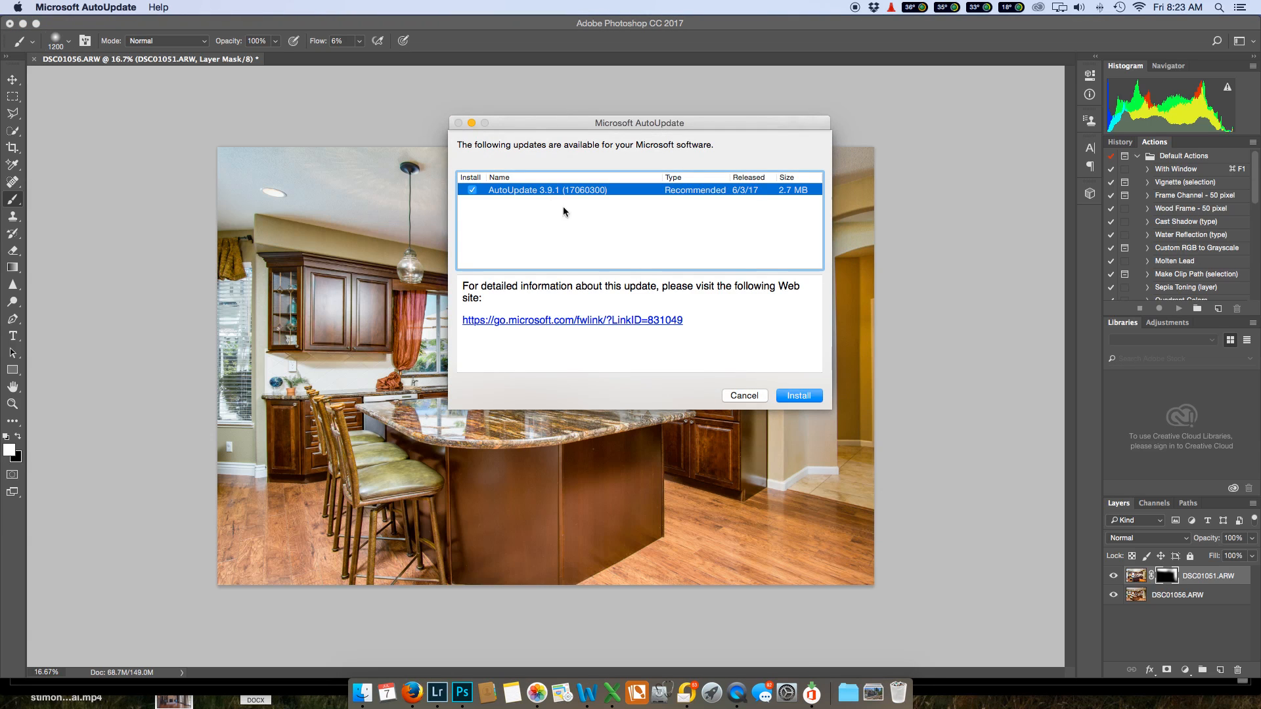
{"action": "left_click", "coordinate": [739, 393]}
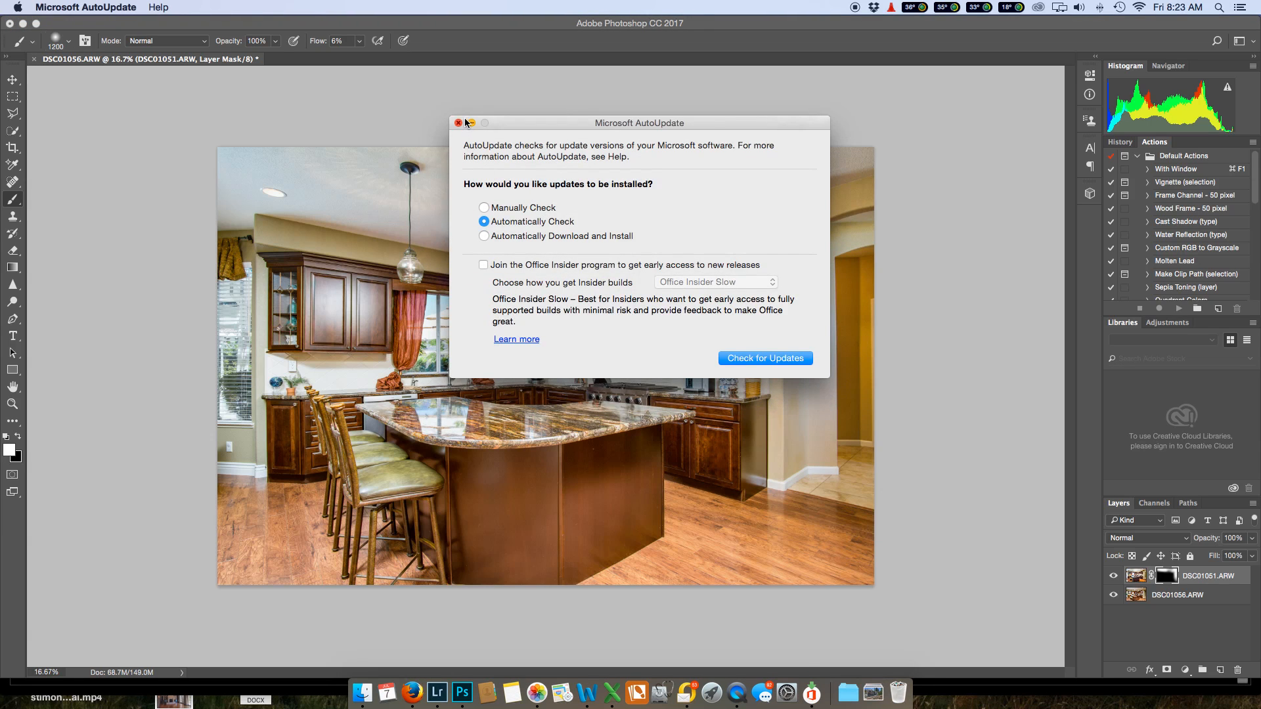
{"action": "left_click", "coordinate": [458, 124]}
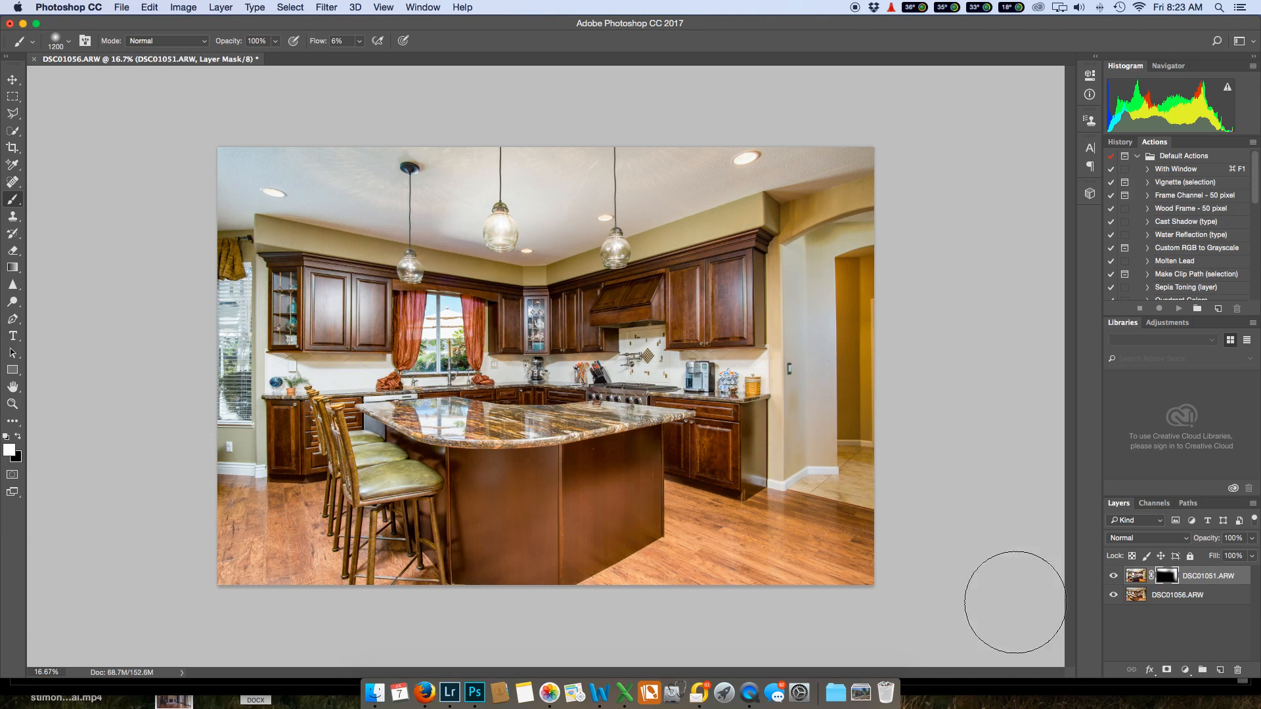
Step: Compare the archway walls with the DSC01051.ARW layer in Luminosity mode, and restore Normal mode
{"action": "left_click", "coordinate": [1189, 541]}
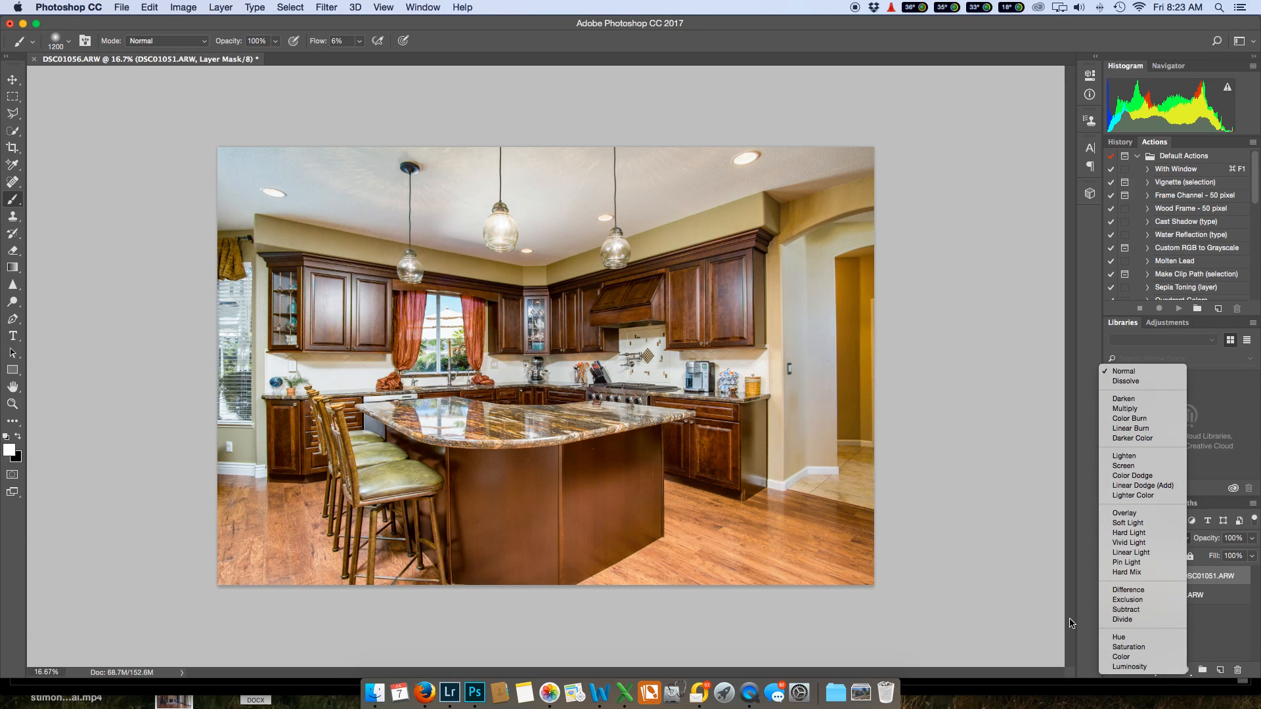
{"action": "left_click", "coordinate": [1124, 667]}
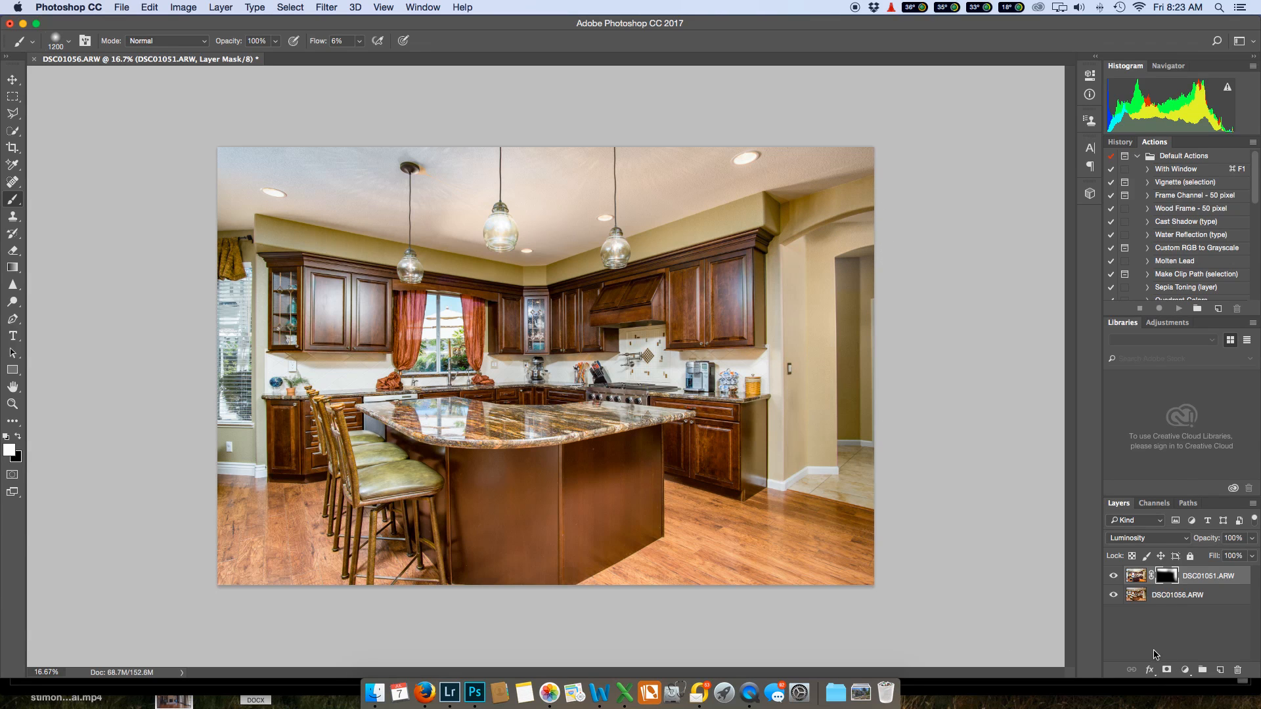
{"action": "left_click", "coordinate": [1155, 542]}
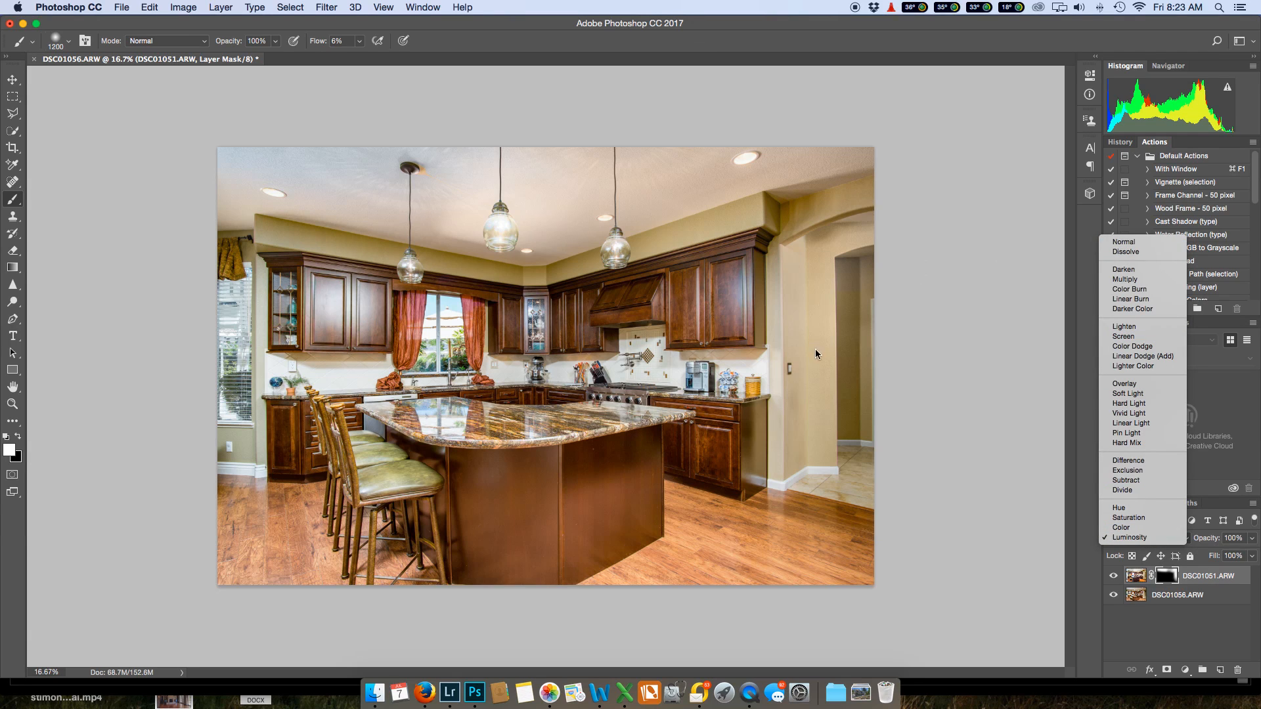
{"action": "left_click", "coordinate": [1127, 242]}
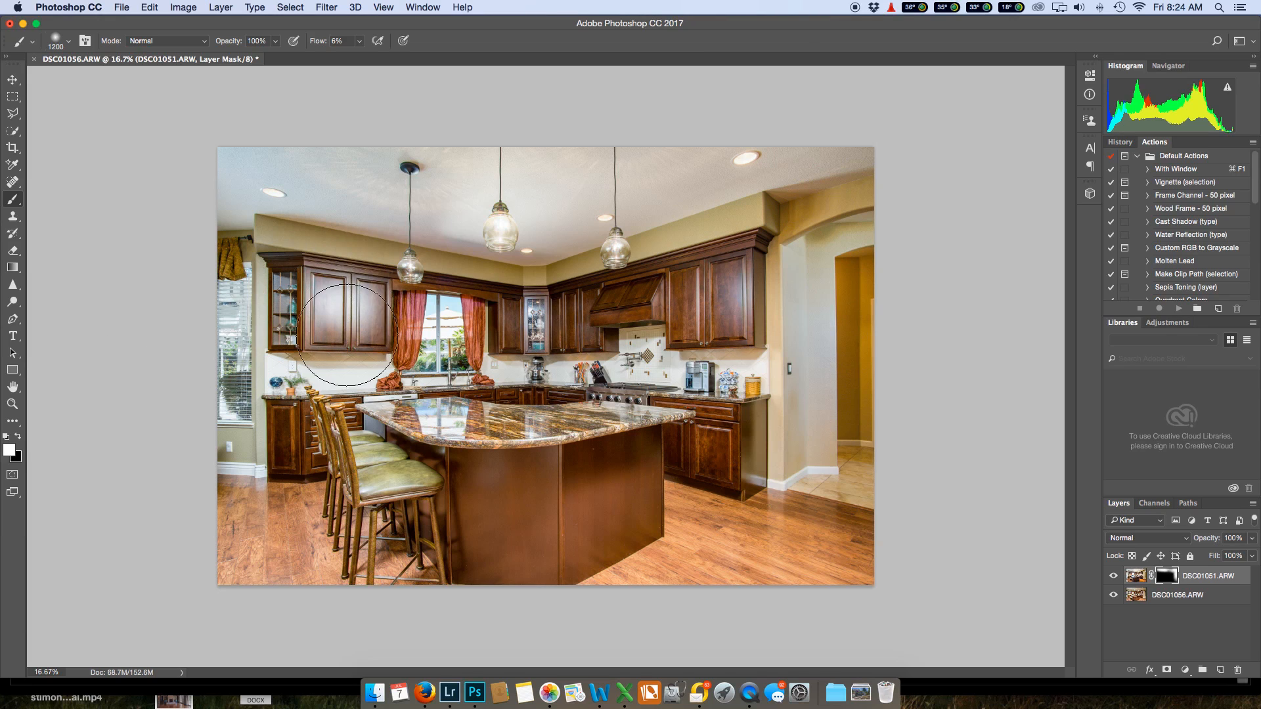
Step: Paint white on the layer mask over the wood cabinets, the island base and the wood floor
{"action": "mouse_move", "coordinate": [683, 301]}
{"action": "left_mouse_down"}
{"action": "mouse_move", "coordinate": [715, 259]}
{"action": "mouse_move", "coordinate": [721, 302]}
{"action": "mouse_move", "coordinate": [732, 301]}
{"action": "mouse_move", "coordinate": [727, 261]}
{"action": "mouse_move", "coordinate": [716, 284]}
{"action": "left_mouse_up"}
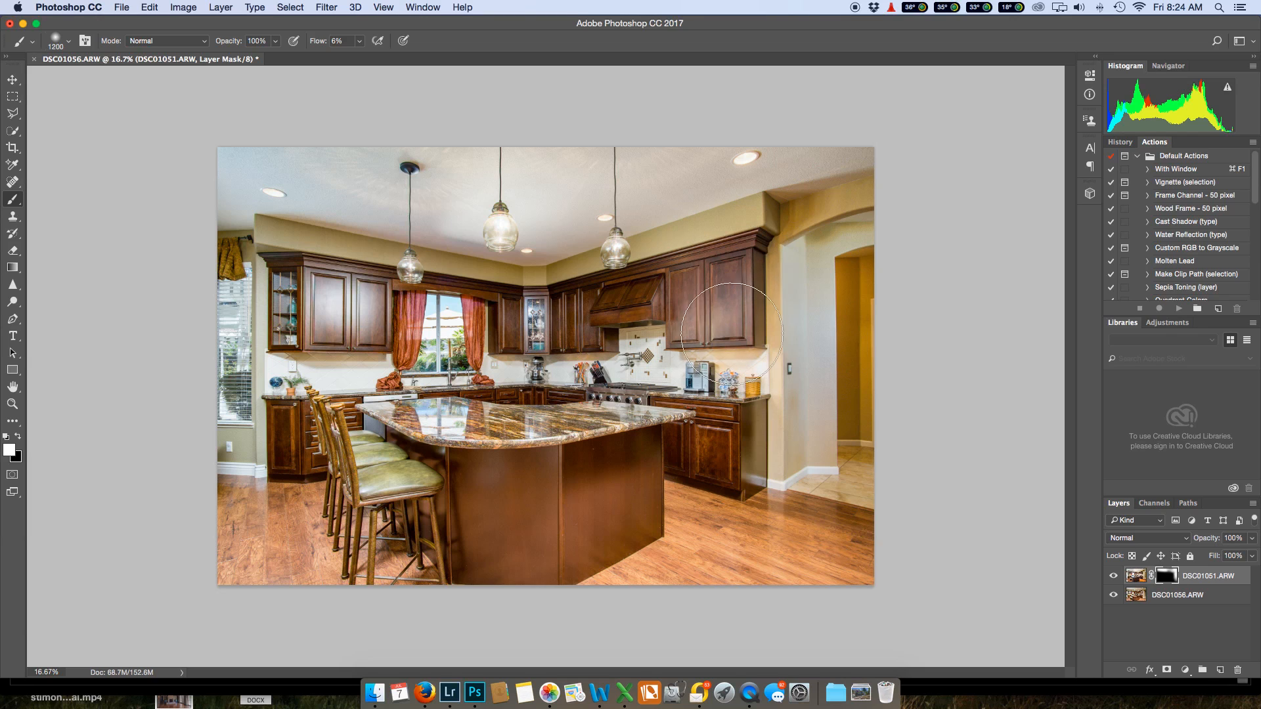
{"action": "mouse_move", "coordinate": [352, 293]}
{"action": "left_mouse_down"}
{"action": "mouse_move", "coordinate": [357, 320]}
{"action": "mouse_move", "coordinate": [331, 294]}
{"action": "mouse_move", "coordinate": [223, 361]}
{"action": "mouse_move", "coordinate": [387, 378]}
{"action": "mouse_move", "coordinate": [512, 429]}
{"action": "mouse_move", "coordinate": [546, 484]}
{"action": "mouse_move", "coordinate": [619, 454]}
{"action": "mouse_move", "coordinate": [507, 498]}
{"action": "mouse_move", "coordinate": [558, 539]}
{"action": "mouse_move", "coordinate": [602, 507]}
{"action": "mouse_move", "coordinate": [445, 479]}
{"action": "mouse_move", "coordinate": [426, 566]}
{"action": "mouse_move", "coordinate": [387, 532]}
{"action": "mouse_move", "coordinate": [373, 546]}
{"action": "mouse_move", "coordinate": [269, 537]}
{"action": "mouse_move", "coordinate": [256, 552]}
{"action": "mouse_move", "coordinate": [209, 438]}
{"action": "mouse_move", "coordinate": [225, 243]}
{"action": "left_mouse_up"}
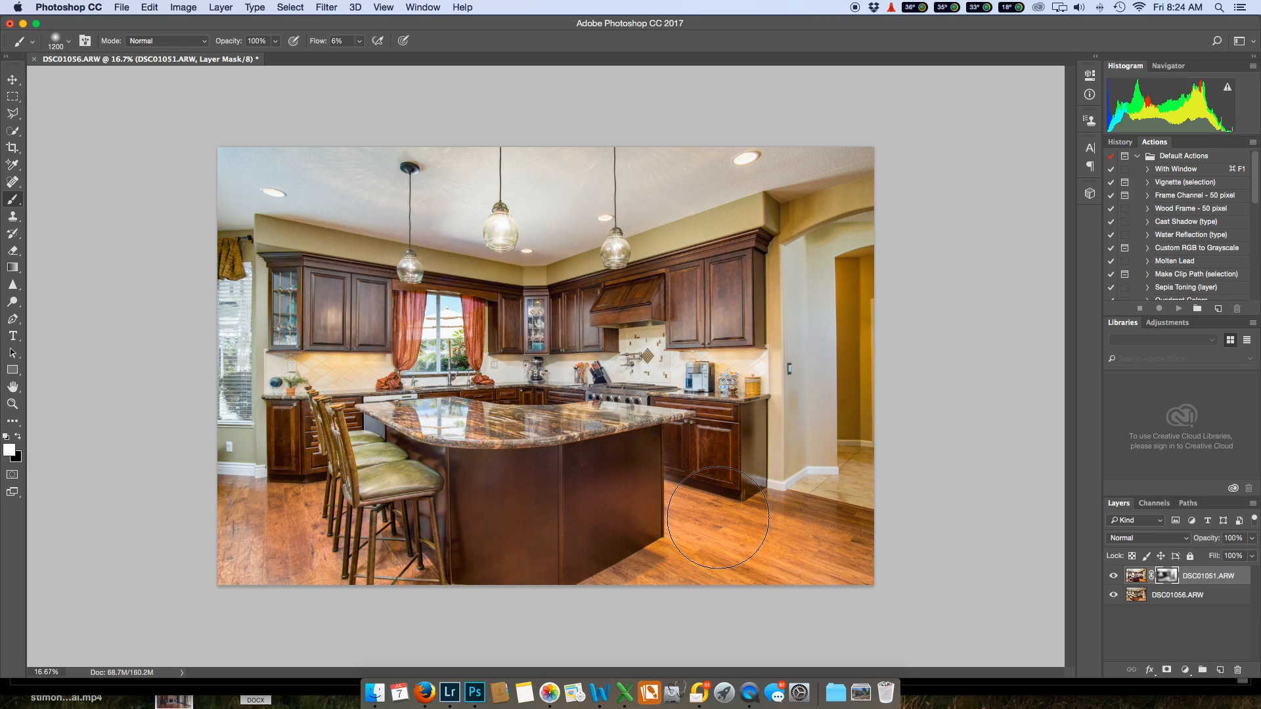
Step: Reduce the brush to 400 and paint white on the mask over the tile backsplash between the cabinets and counter
{"action": "key", "text": "super+equal"}
{"action": "key", "text": "super+equal"}
{"action": "key", "text": "super+equal"}
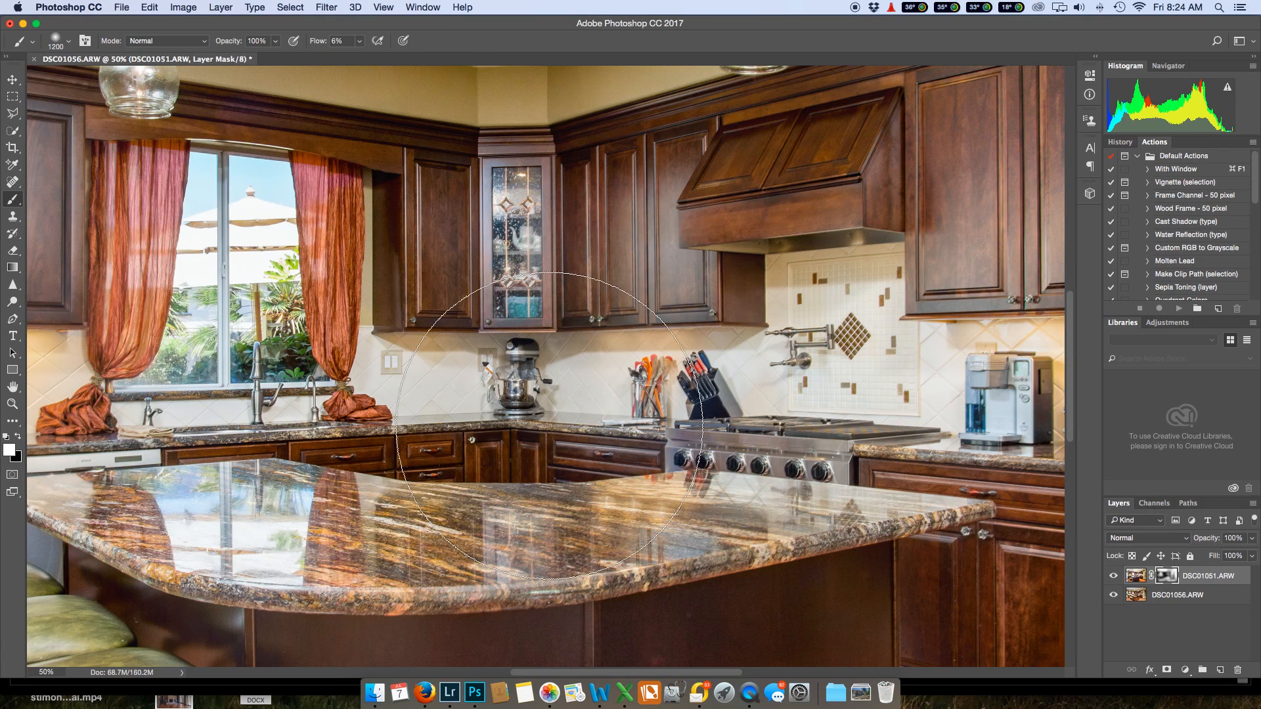
{"action": "key", "text": "bracketleft"}
{"action": "key", "text": "bracketleft"}
{"action": "key", "text": "bracketleft"}
{"action": "key", "text": "bracketleft"}
{"action": "key", "text": "bracketleft"}
{"action": "key", "text": "bracketleft"}
{"action": "key", "text": "bracketleft"}
{"action": "key", "text": "bracketleft"}
{"action": "key", "text": "bracketleft"}
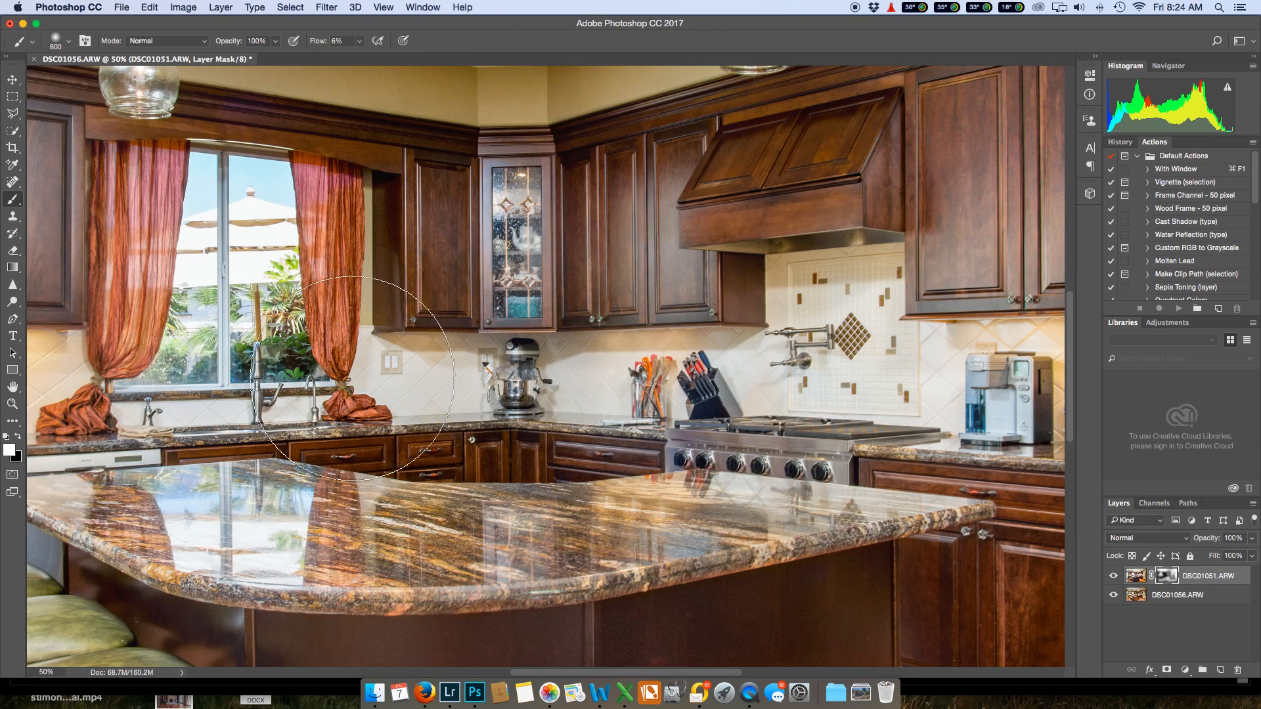
{"action": "key", "text": "bracketleft"}
{"action": "key", "text": "bracketright"}
{"action": "mouse_move", "coordinate": [410, 371]}
{"action": "left_mouse_down"}
{"action": "mouse_move", "coordinate": [579, 373]}
{"action": "mouse_move", "coordinate": [417, 342]}
{"action": "mouse_move", "coordinate": [616, 350]}
{"action": "mouse_move", "coordinate": [578, 364]}
{"action": "mouse_move", "coordinate": [505, 358]}
{"action": "mouse_move", "coordinate": [755, 328]}
{"action": "mouse_move", "coordinate": [740, 366]}
{"action": "left_mouse_up"}
{"action": "key", "text": "bracketright"}
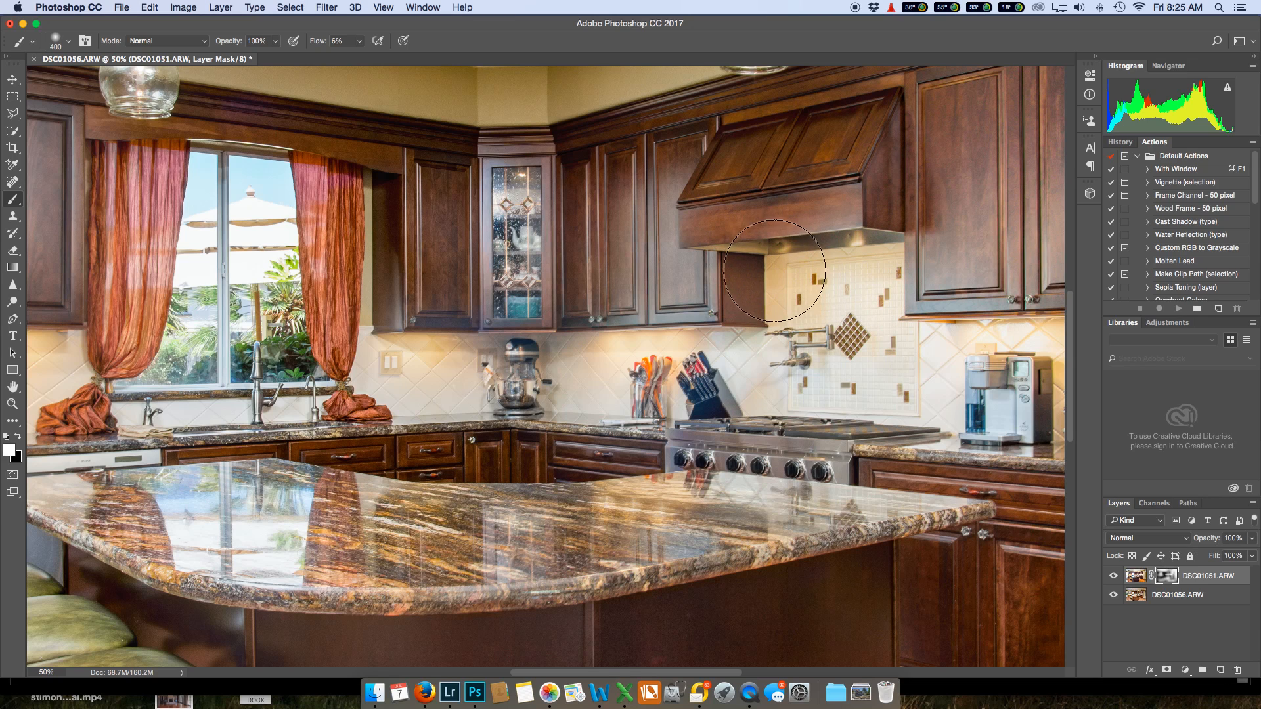
Step: Reduce the brush to 200 and paint white on the mask over the glass-door corner cabinet
{"action": "key", "text": "bracketleft"}
{"action": "key", "text": "bracketleft"}
{"action": "key", "text": "bracketleft"}
{"action": "mouse_move", "coordinate": [520, 183]}
{"action": "left_mouse_down"}
{"action": "mouse_move", "coordinate": [519, 205]}
{"action": "mouse_move", "coordinate": [532, 170]}
{"action": "mouse_move", "coordinate": [542, 229]}
{"action": "mouse_move", "coordinate": [505, 307]}
{"action": "left_mouse_up"}
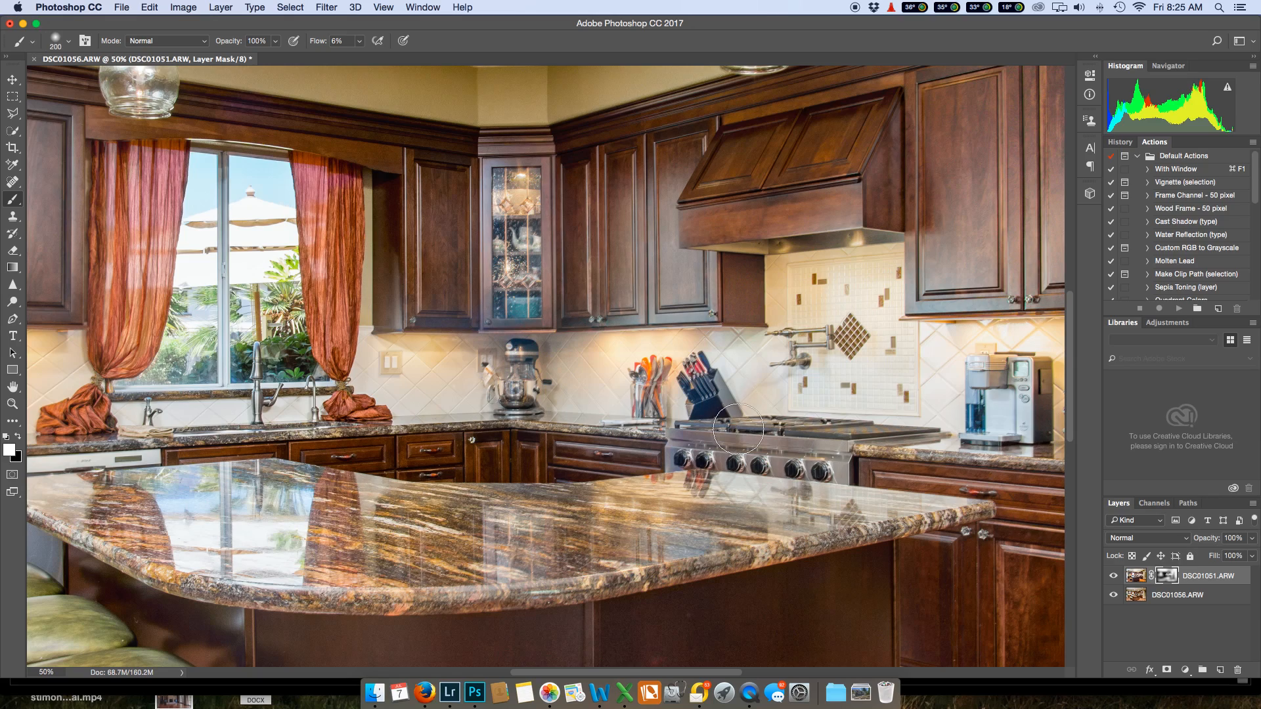
Step: Compare the whole kitchen image with the DSC01051.ARW layer in Luminosity mode, and restore Normal mode
{"action": "key", "text": "super+minus"}
{"action": "key", "text": "super+minus"}
{"action": "key", "text": "super+minus"}
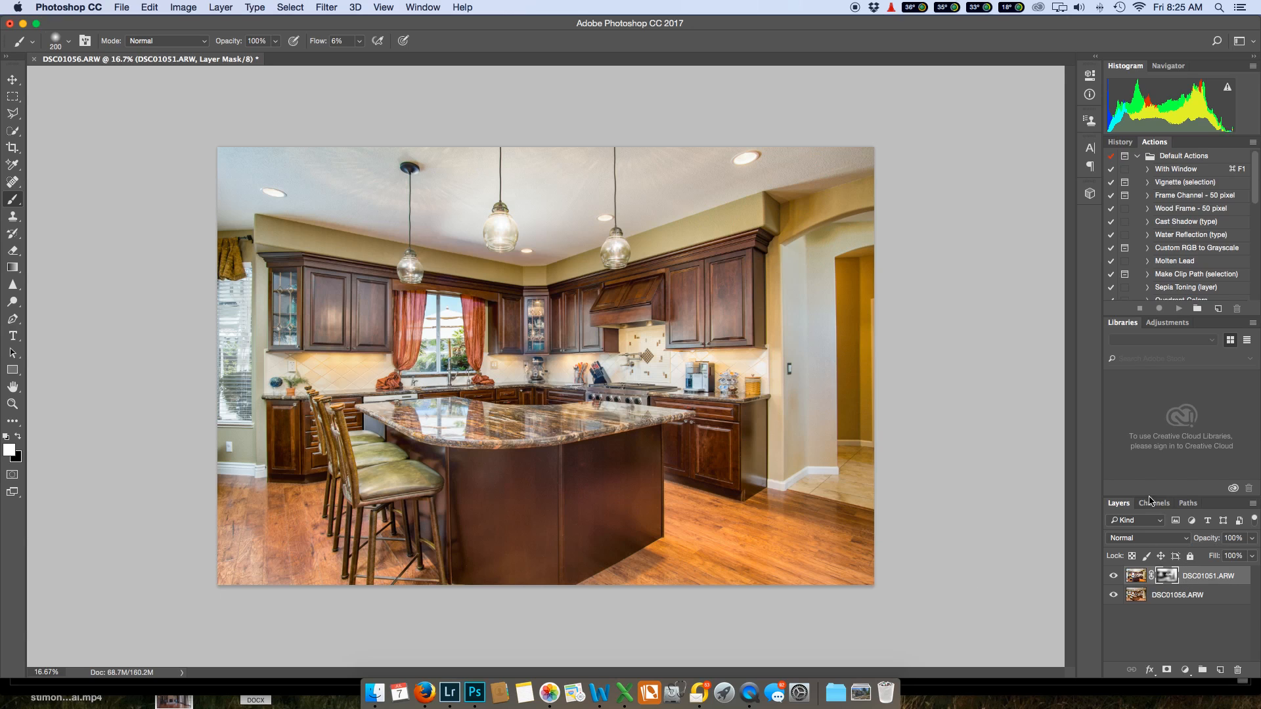
{"action": "left_click", "coordinate": [1190, 543]}
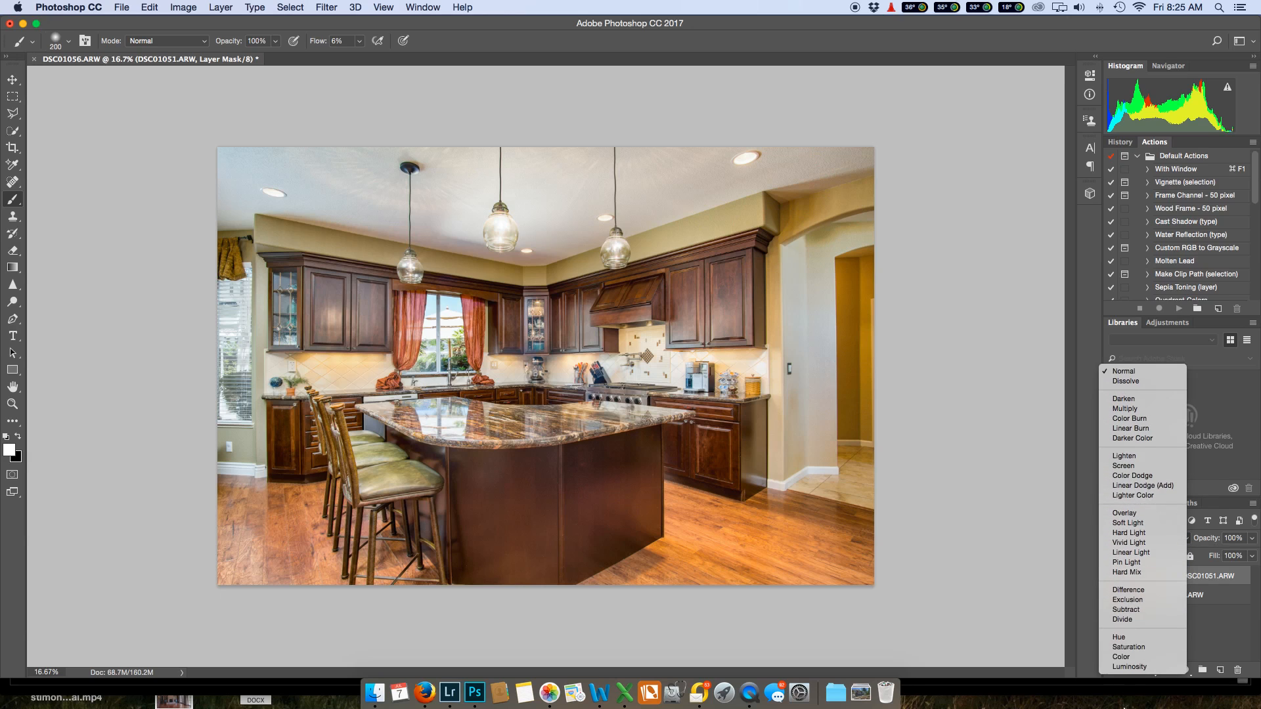
{"action": "left_click", "coordinate": [1123, 668]}
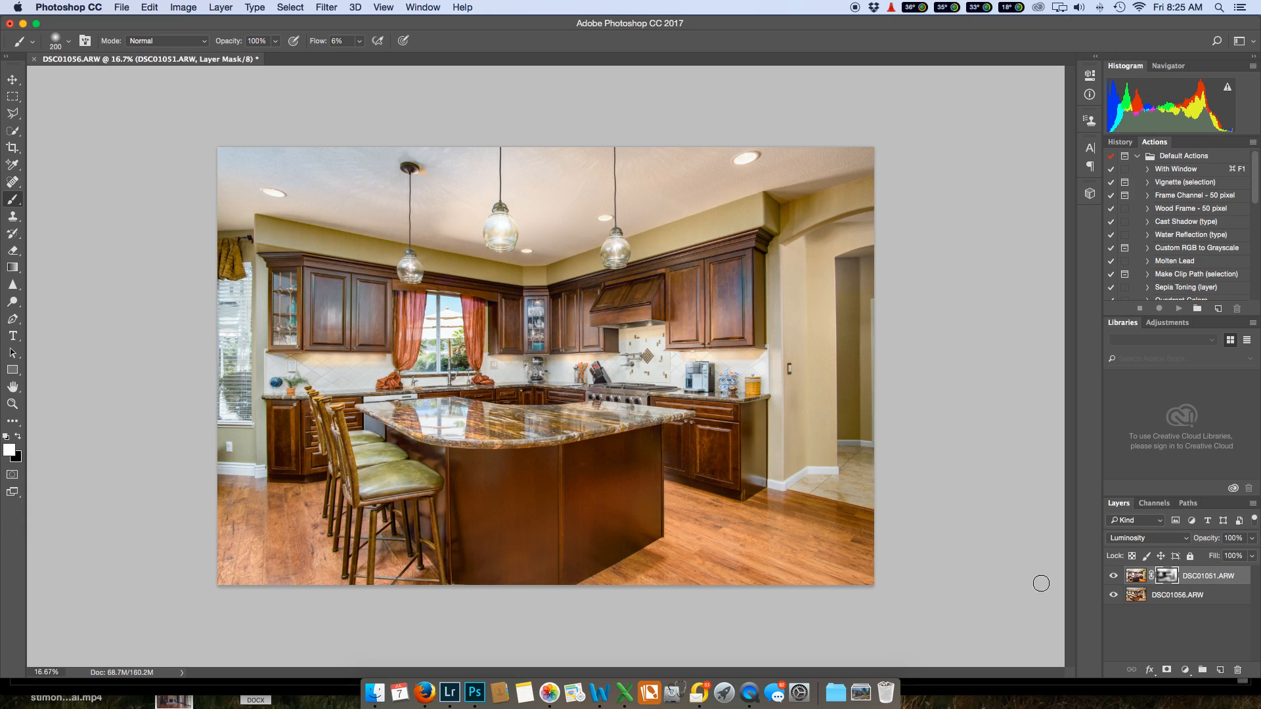
{"action": "left_click", "coordinate": [1186, 545]}
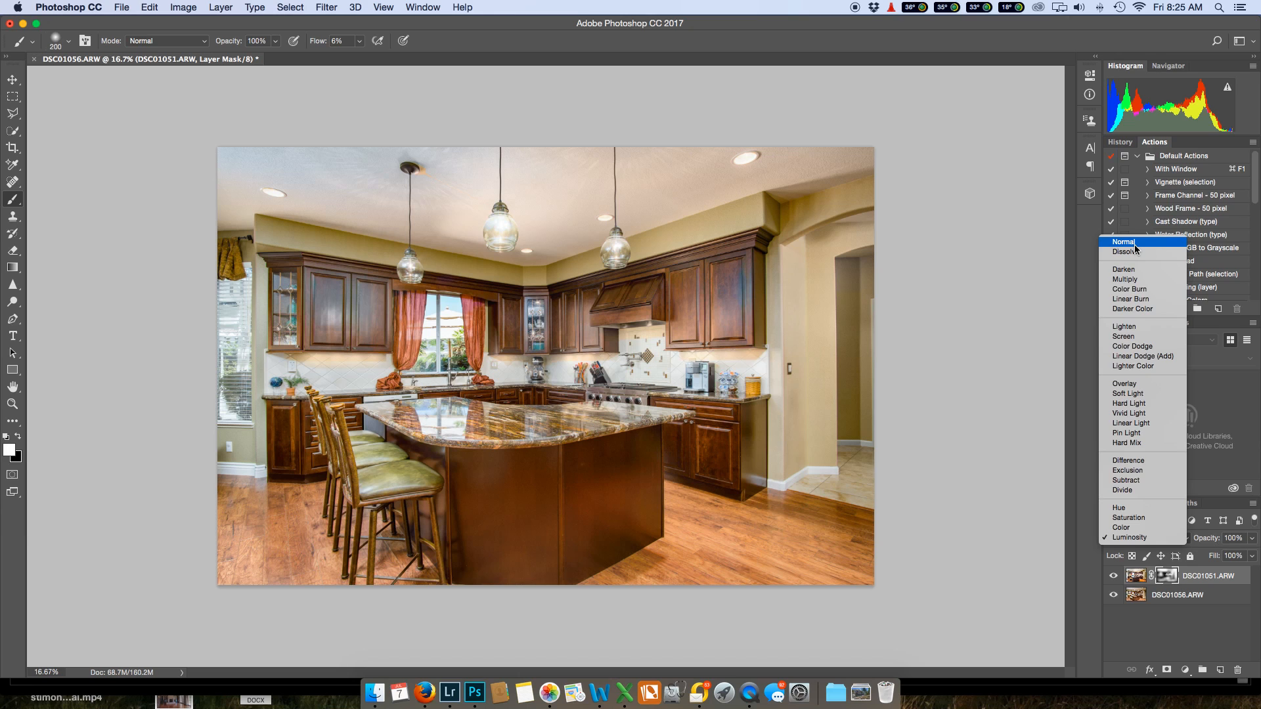
{"action": "left_click", "coordinate": [1133, 243]}
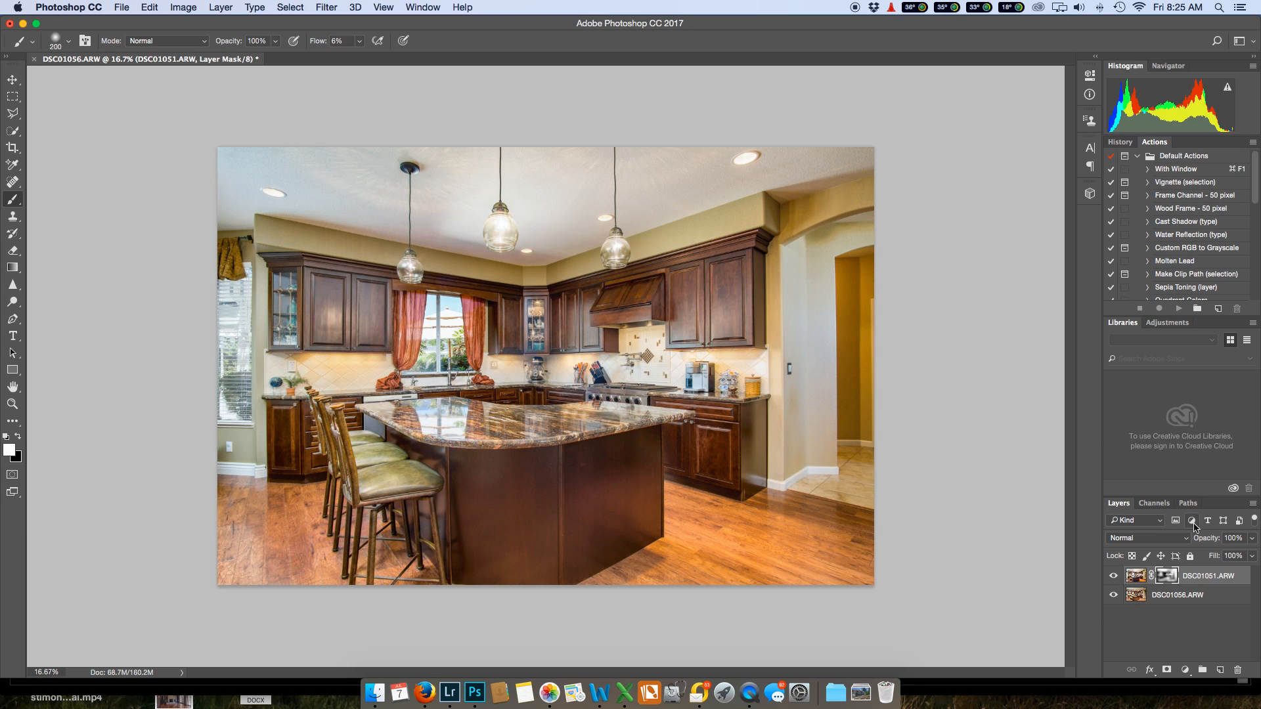
Step: Alternate the DSC01051.ARW layer between Luminosity and Normal once more to compare color casts, and leave it in Luminosity mode
{"action": "left_click", "coordinate": [1189, 542]}
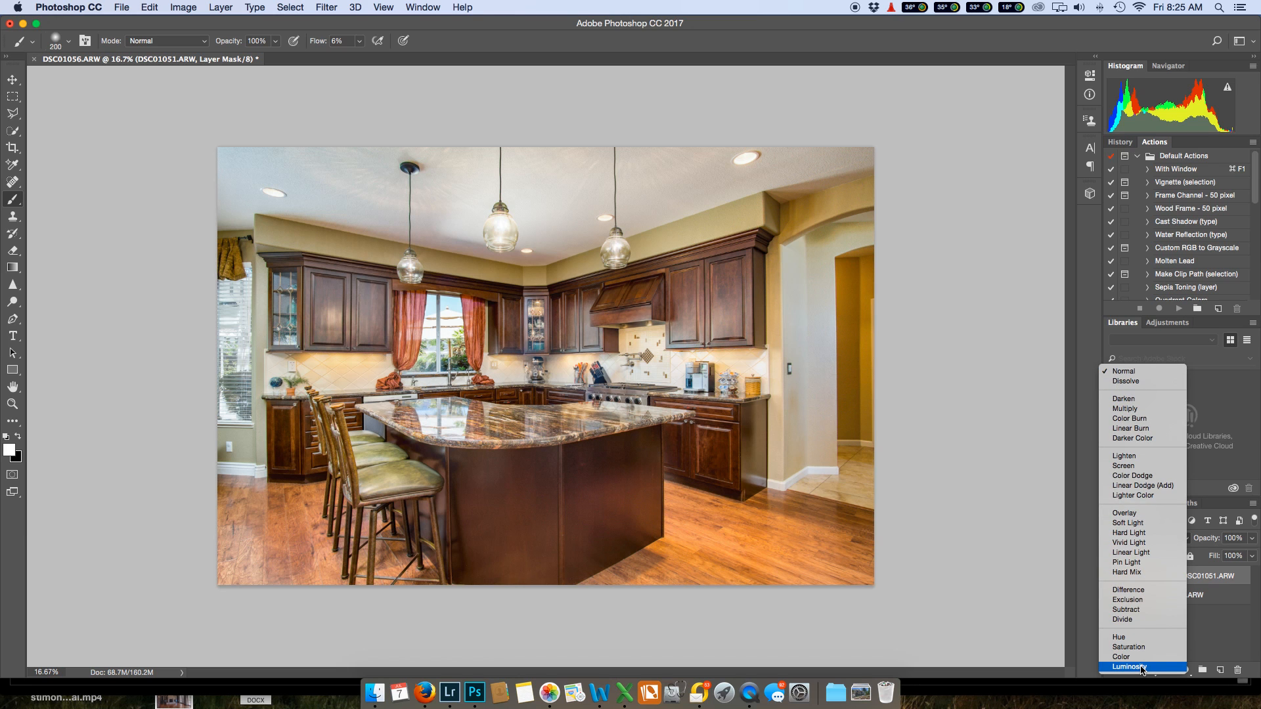
{"action": "left_click", "coordinate": [1141, 667]}
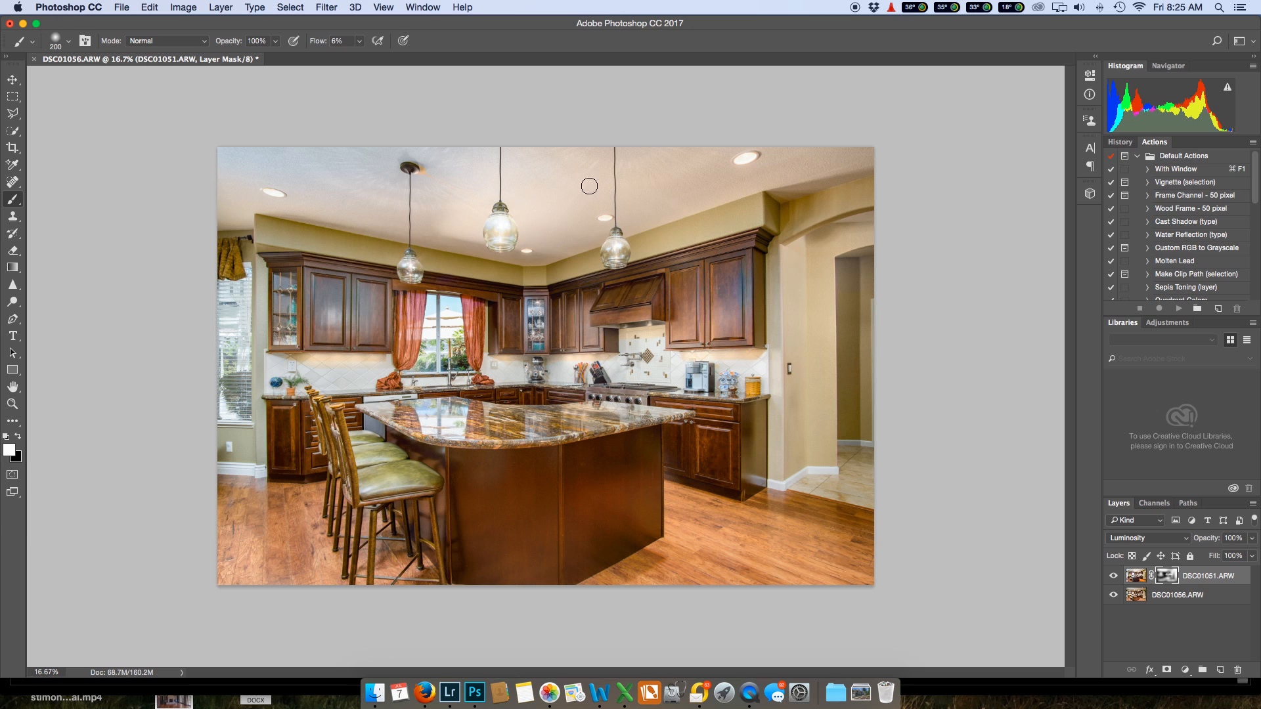
{"action": "left_click", "coordinate": [1185, 541]}
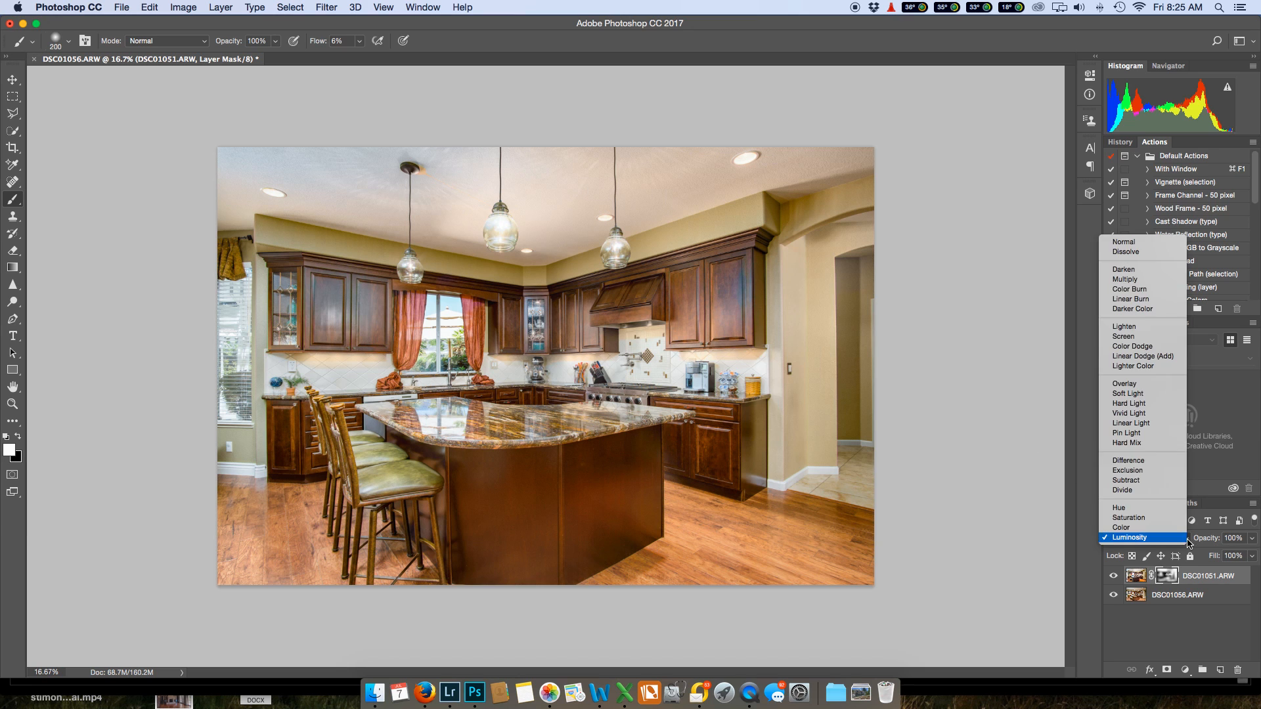
{"action": "left_click", "coordinate": [1141, 242]}
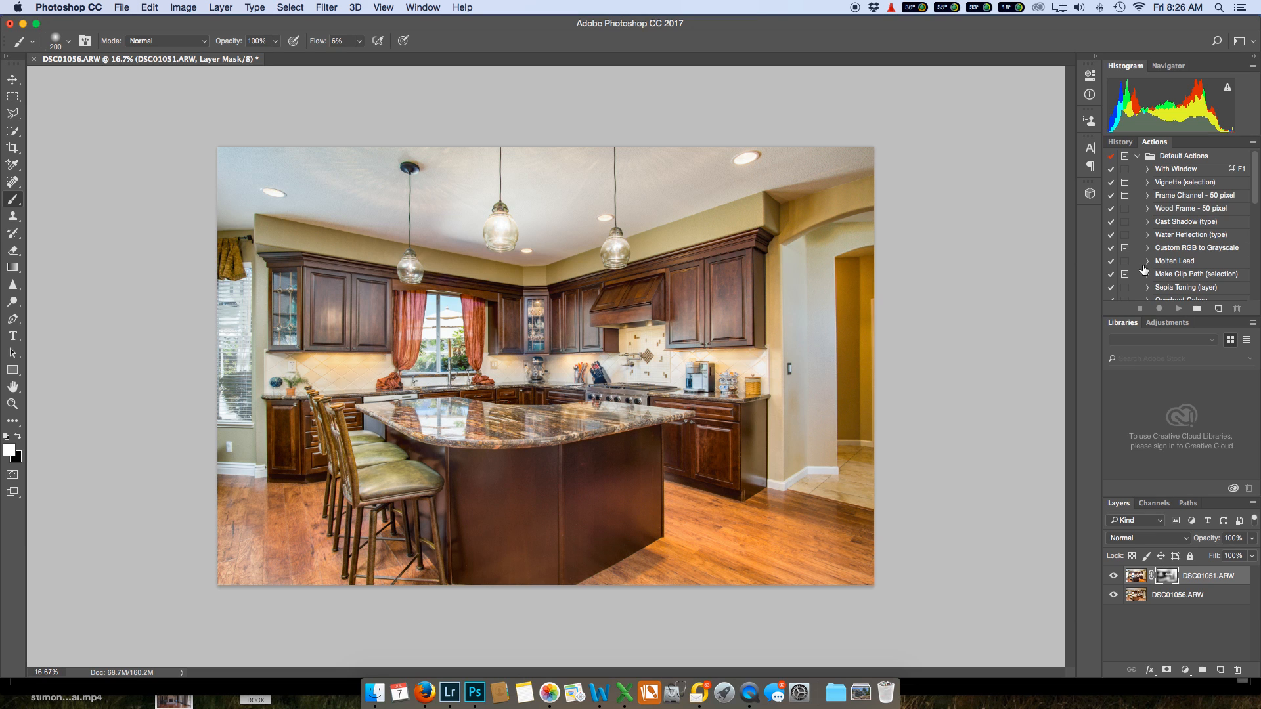
{"action": "left_click", "coordinate": [1185, 540]}
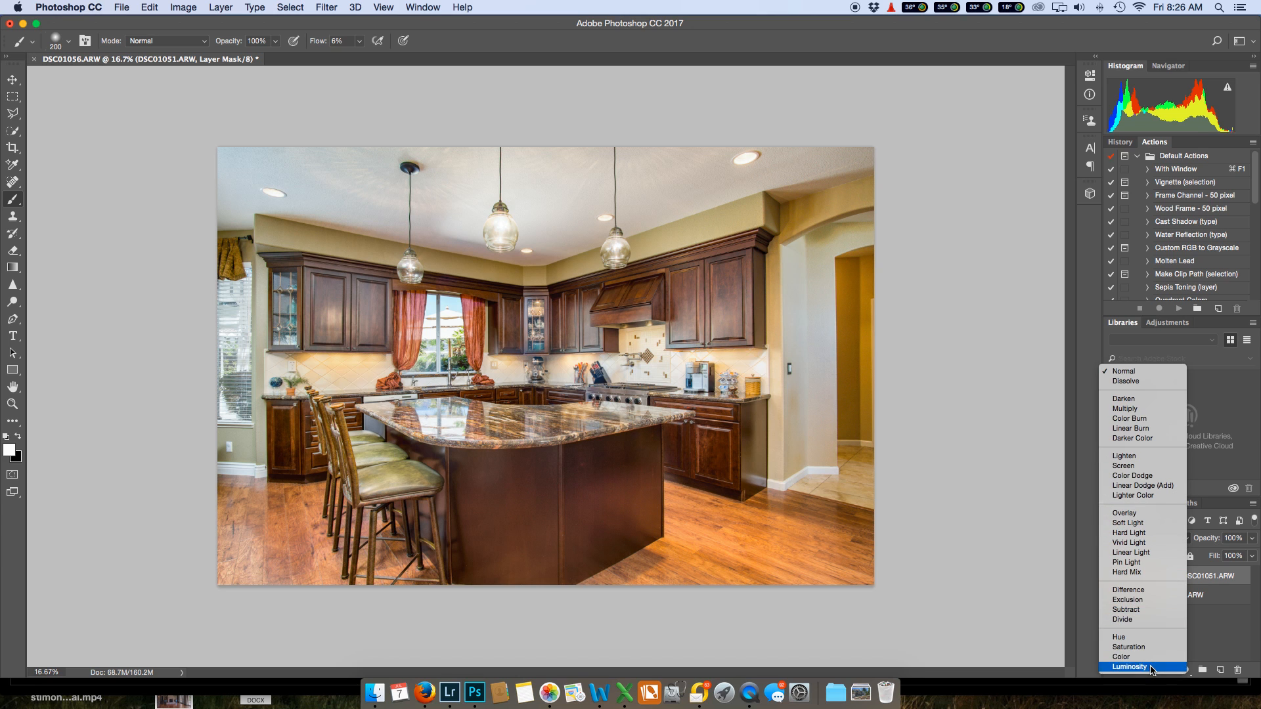
{"action": "left_click", "coordinate": [1151, 667]}
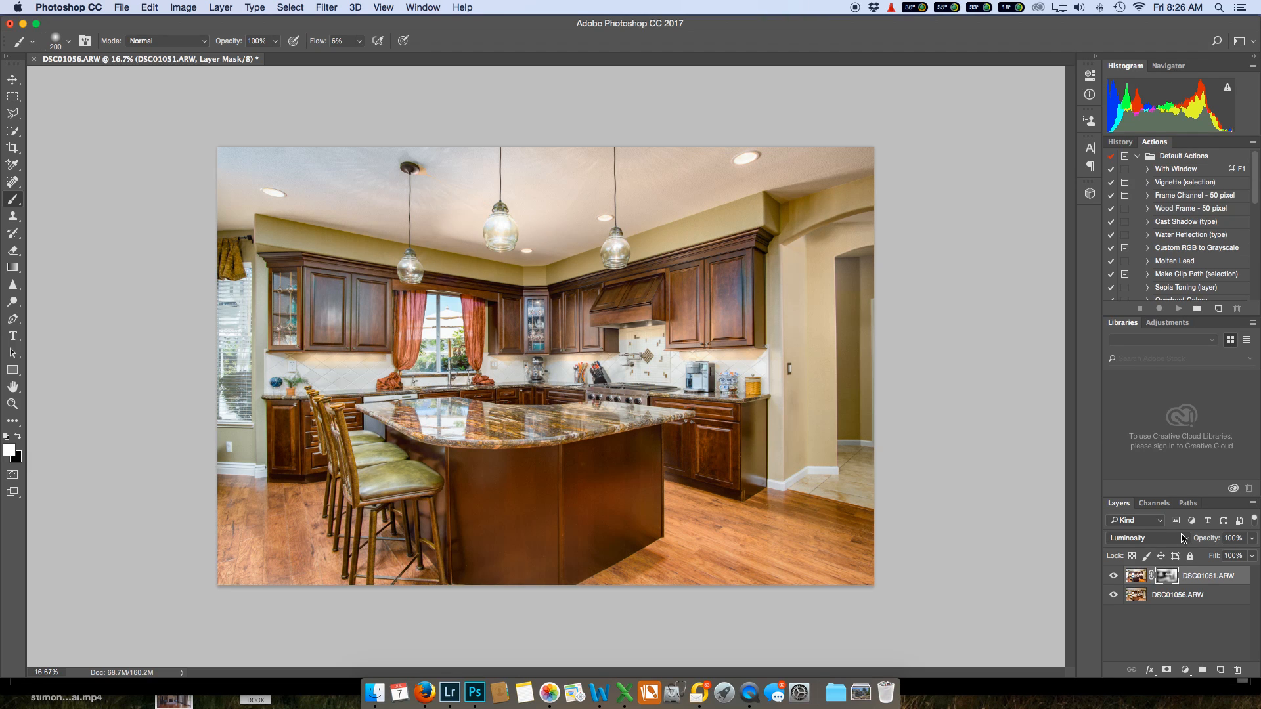
{"action": "right_click", "coordinate": [747, 664]}
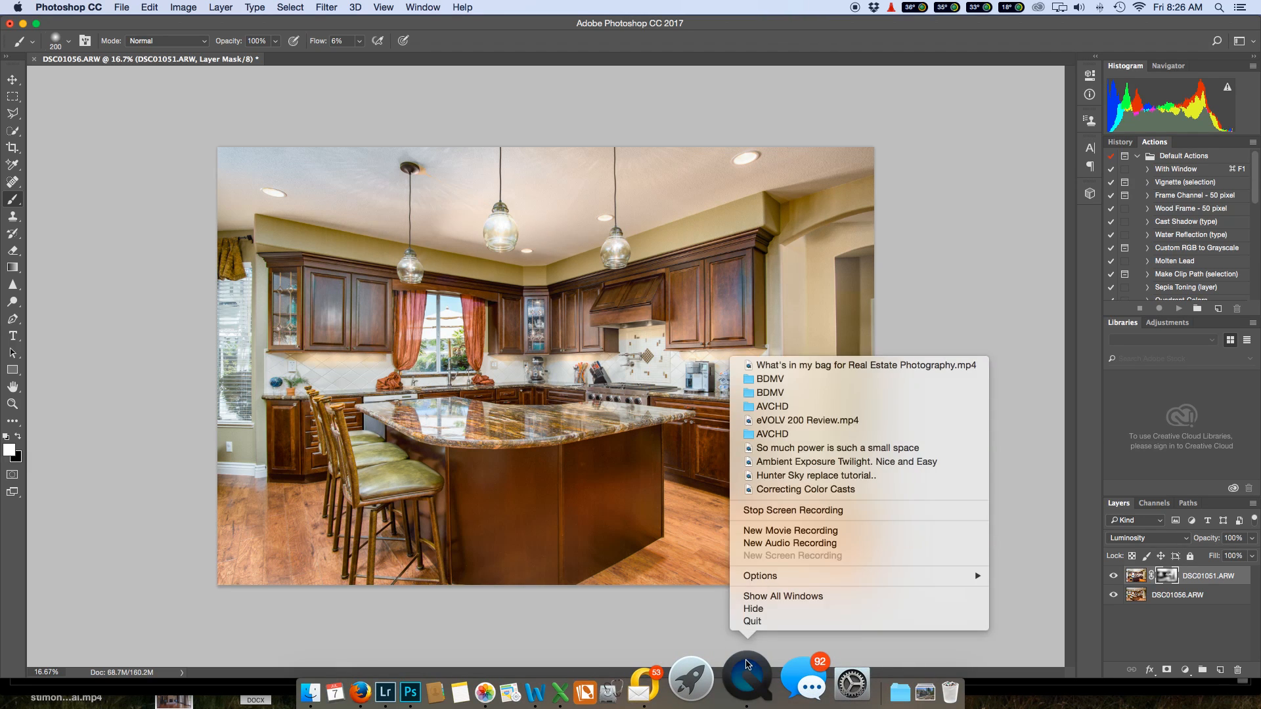